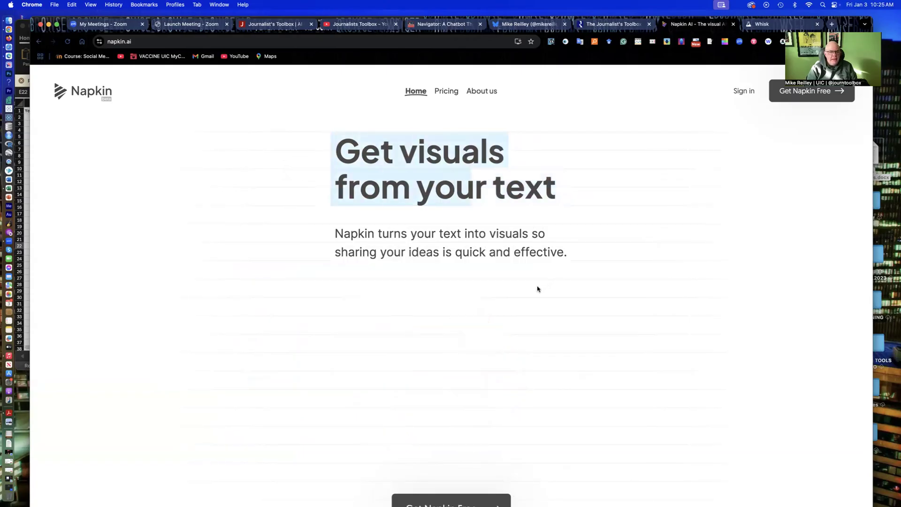
Open the Pricing page and look over the Starter, Professional and Enterprise plan cards.
left_click(445, 92)
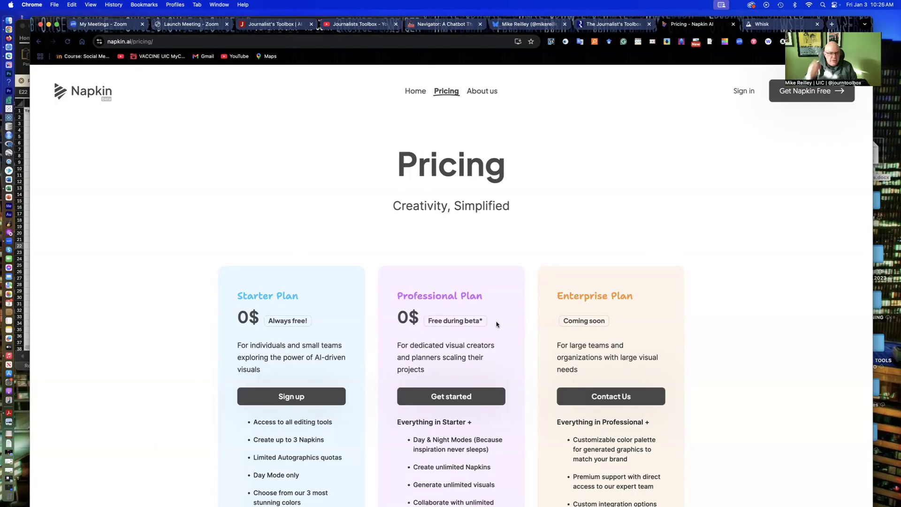
scroll(497, 324, "down", 5)
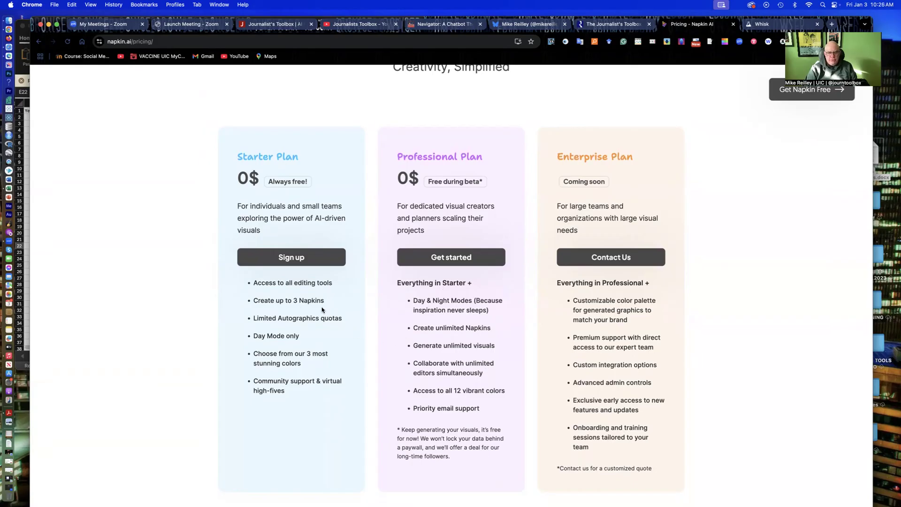
scroll(321, 281, "up", 1)
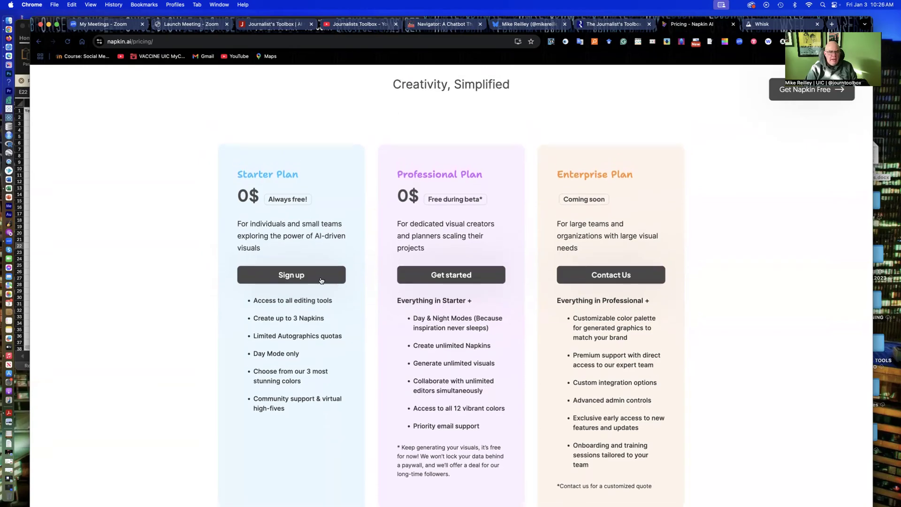
scroll(326, 252, "up", 4)
scroll(326, 252, "up", 2)
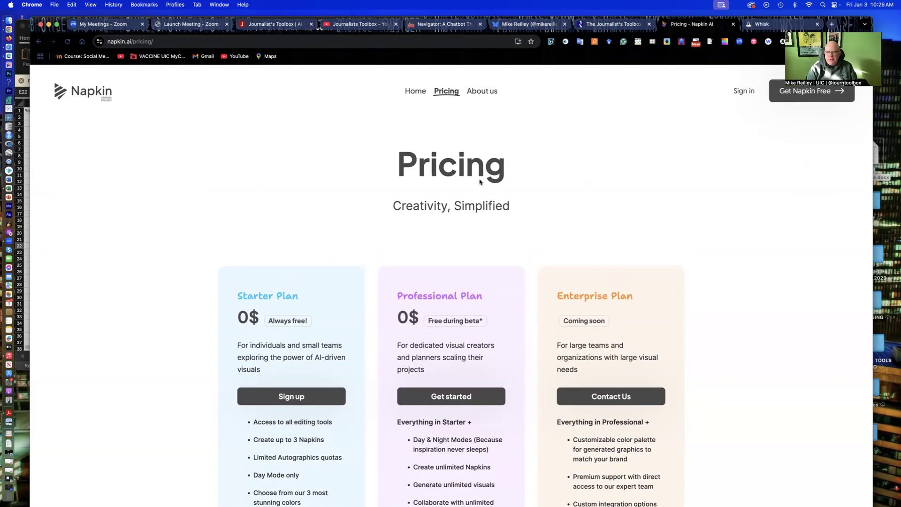
Sign in to Napkin AI with a Google account.
left_click(744, 92)
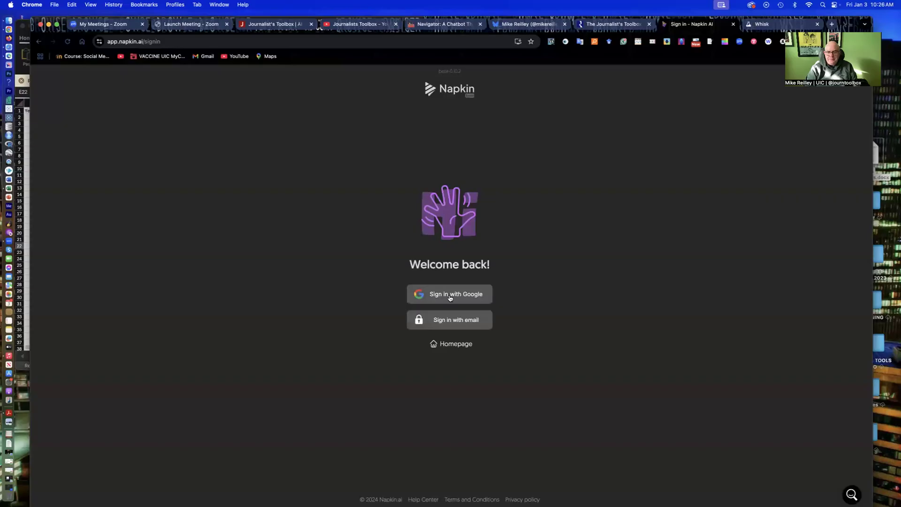
left_click(449, 295)
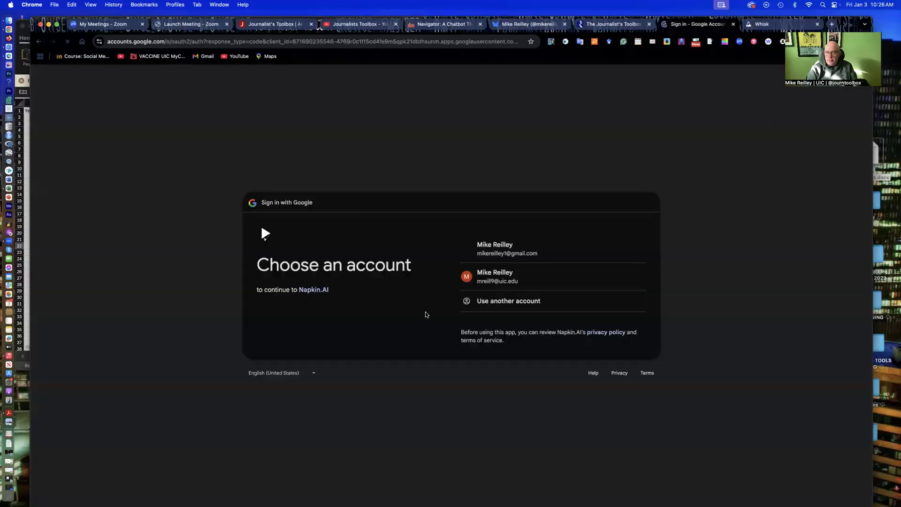
left_click(497, 249)
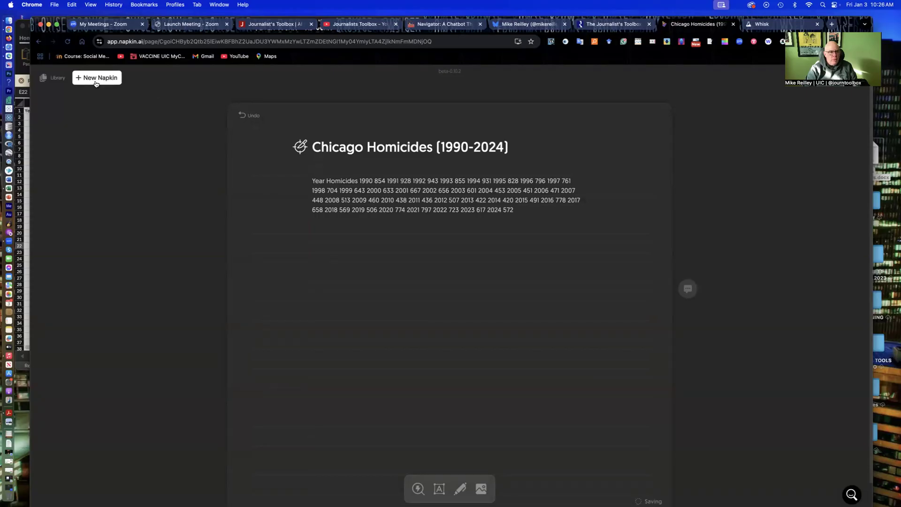
Create a new blank napkin from the Library's + New Napkin options.
left_click(58, 79)
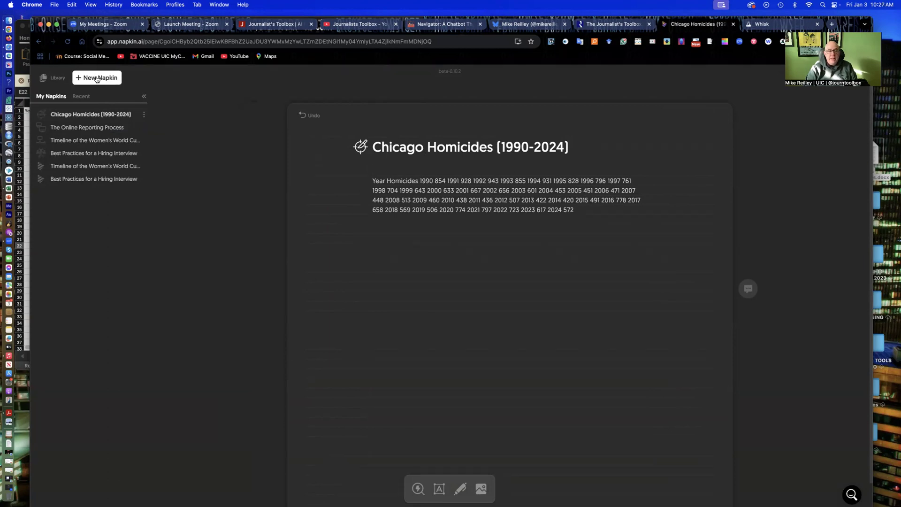
left_click(96, 78)
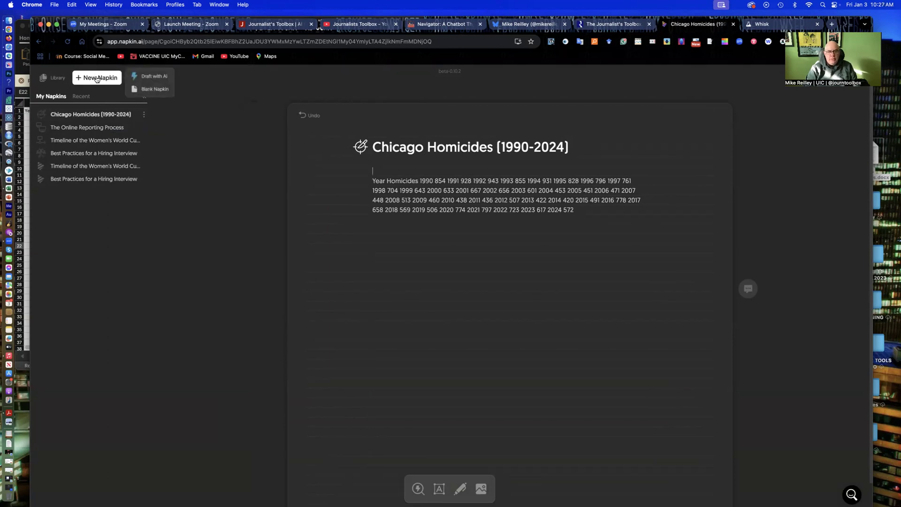
left_click(153, 91)
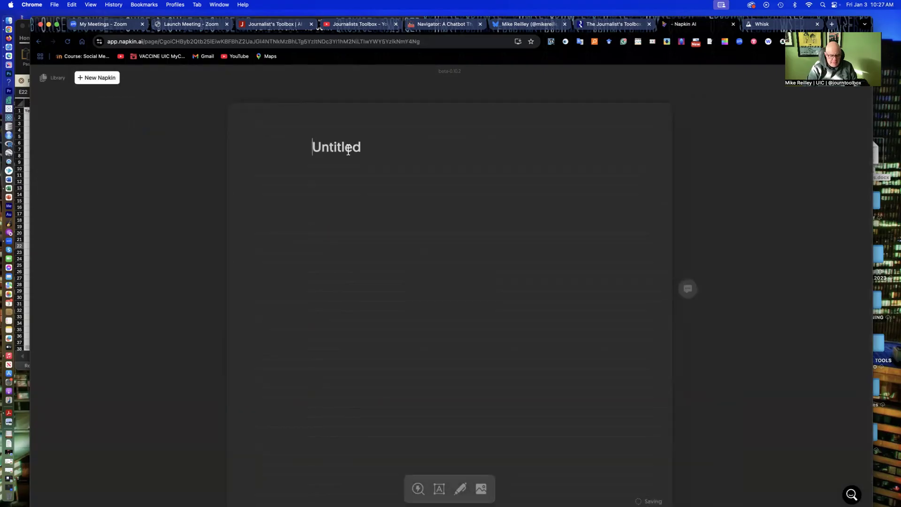
Title the new napkin 'Chicago Homicides Year-by-Year [1990-2024]' and start a line below.
type("Chica")
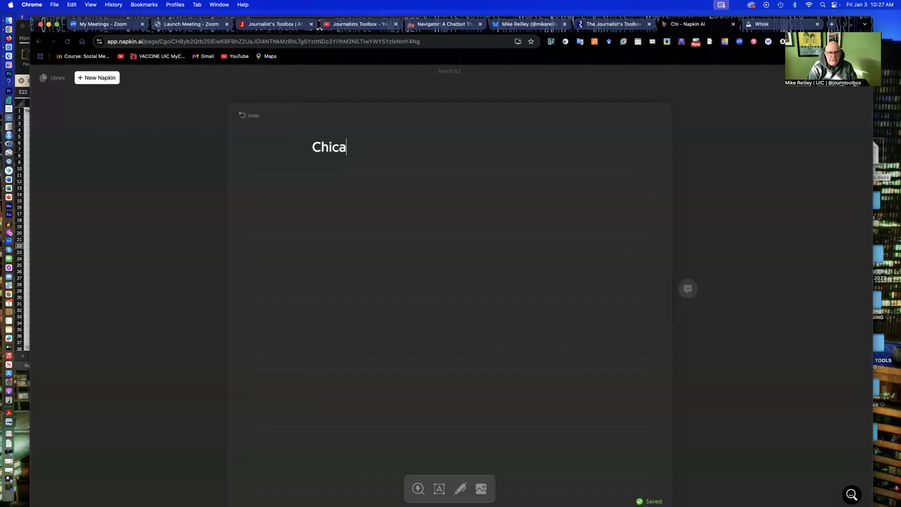
type("go Homicid")
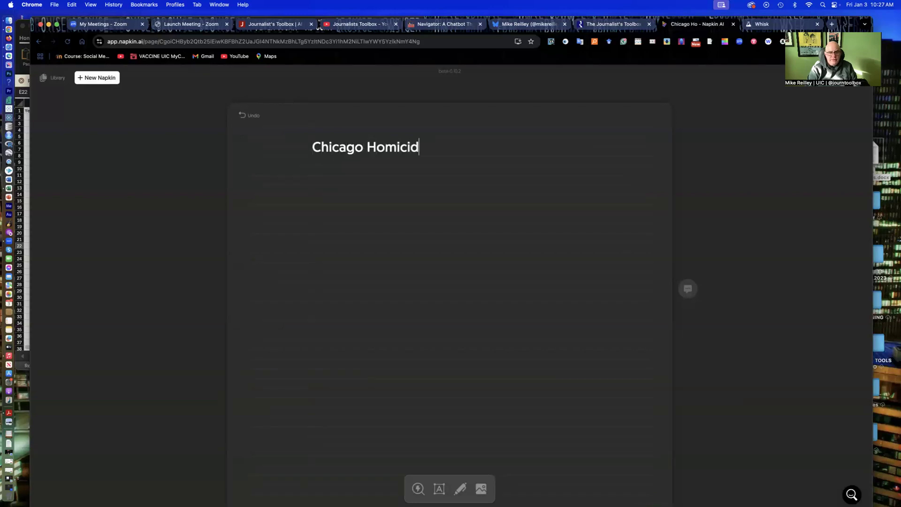
type("es Year")
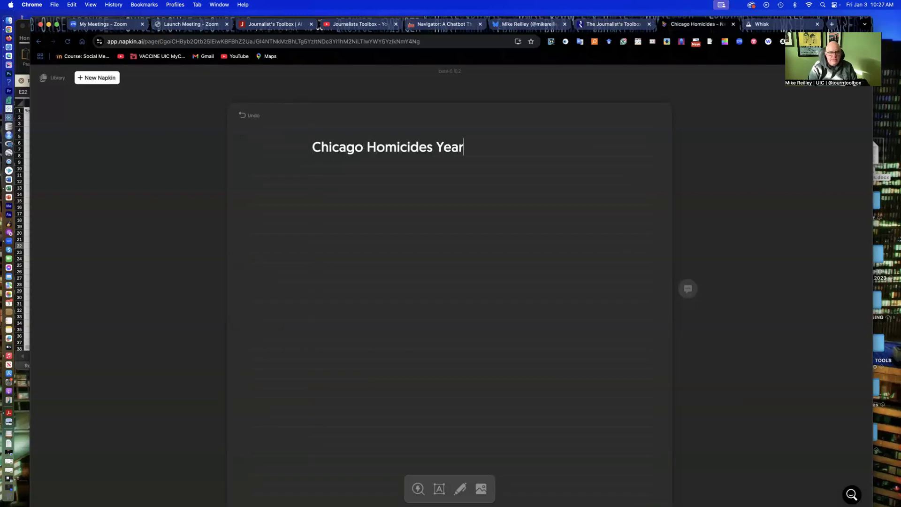
type("-by-Year [")
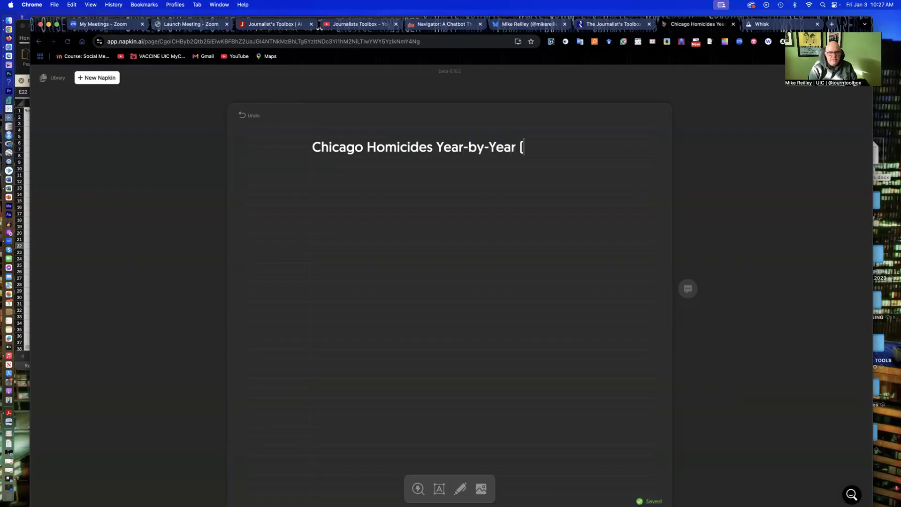
type("1990-2024]")
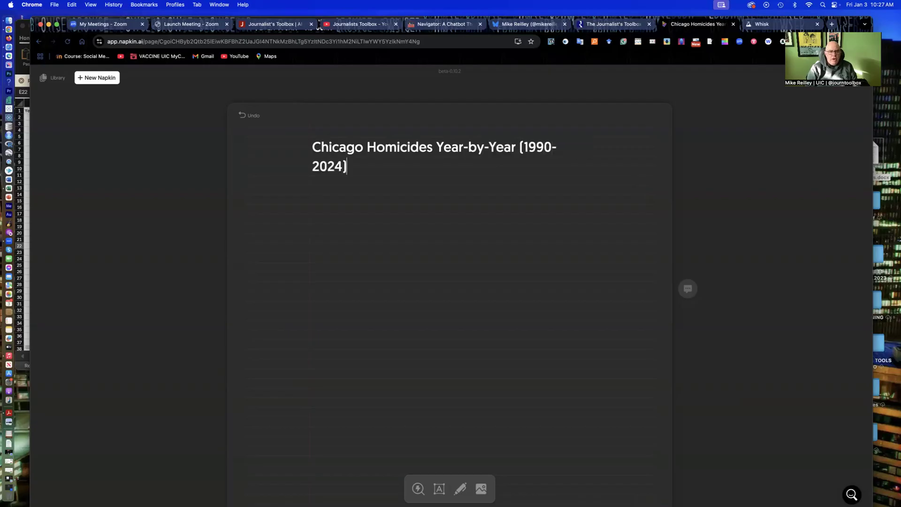
key("Return")
Copy the Year and Homicides data A1:B36 from Excel and paste it below the napkin title.
left_click(27, 212)
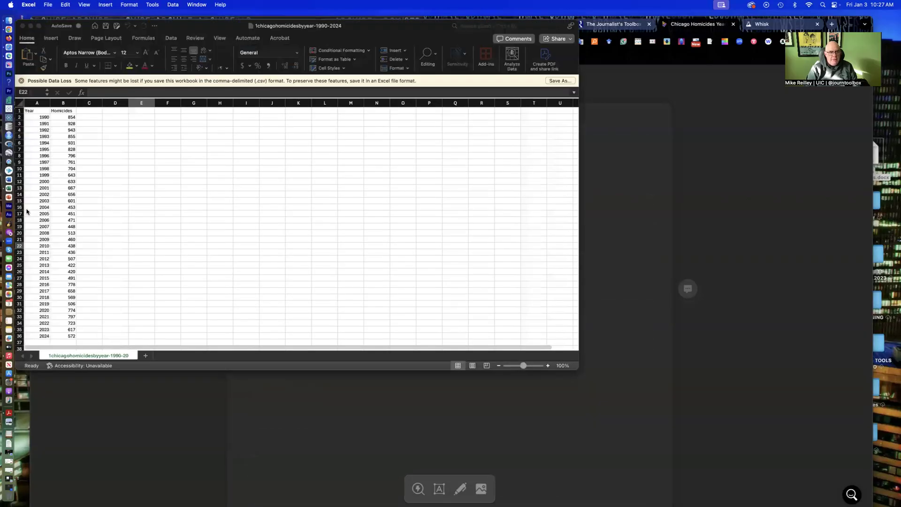
left_click(33, 112)
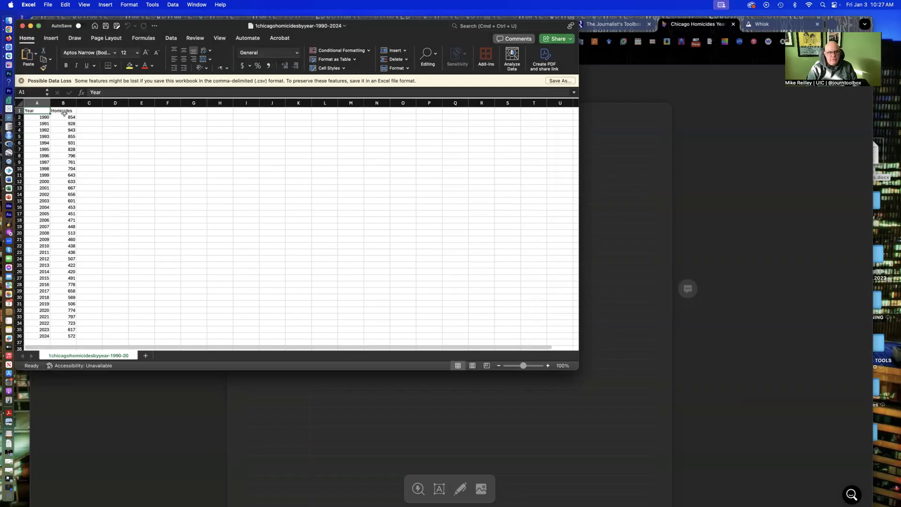
left_click(68, 336, "shift")
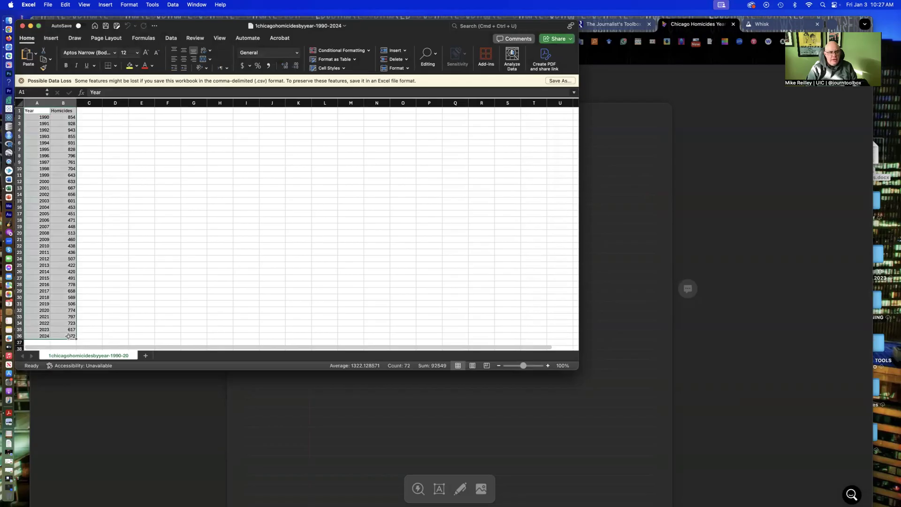
key("super+c")
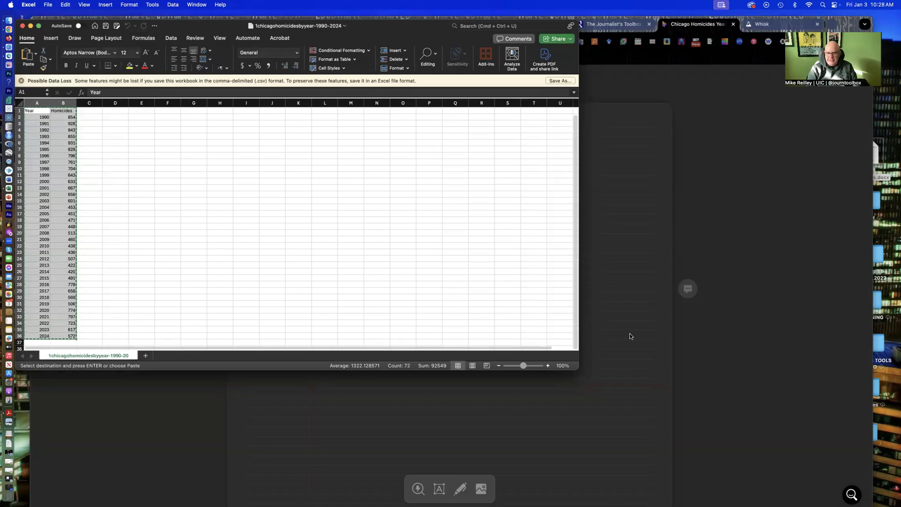
left_click(603, 321)
left_click(292, 200)
key("super+v")
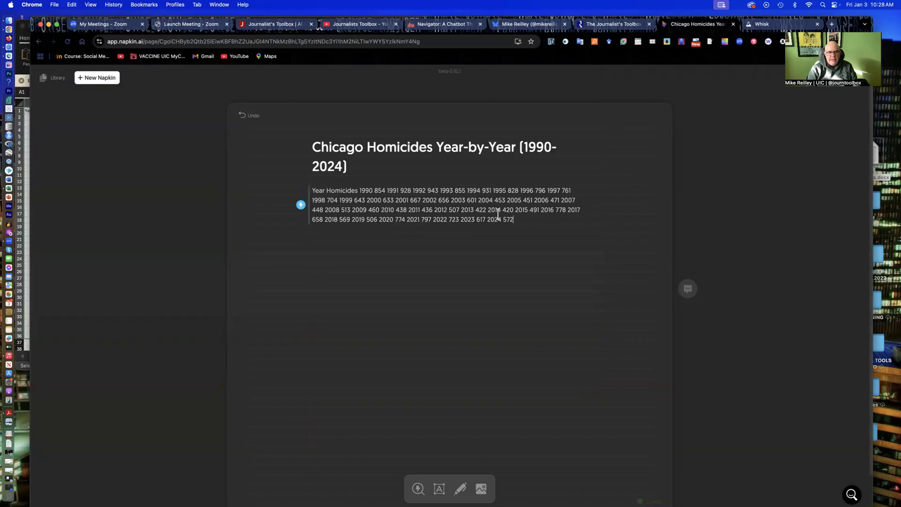
Give the napkin title a calendar icon.
left_click(297, 148)
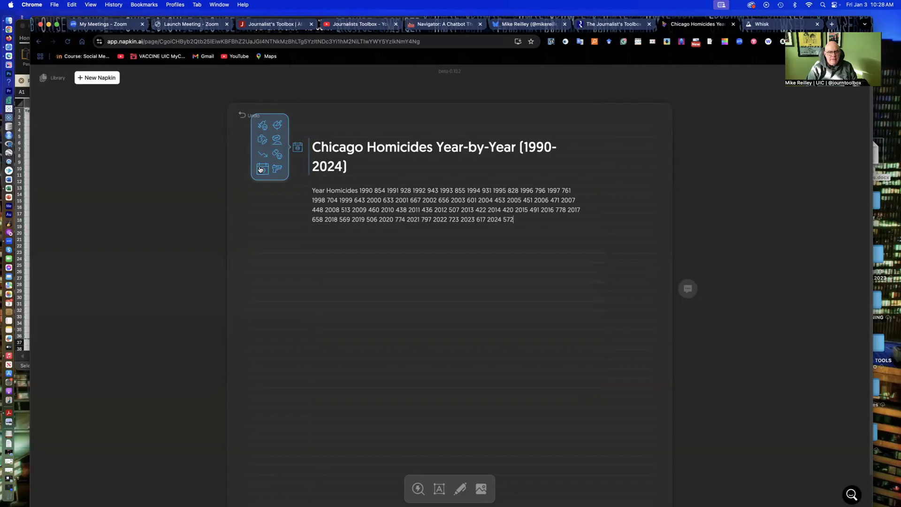
left_click(261, 170)
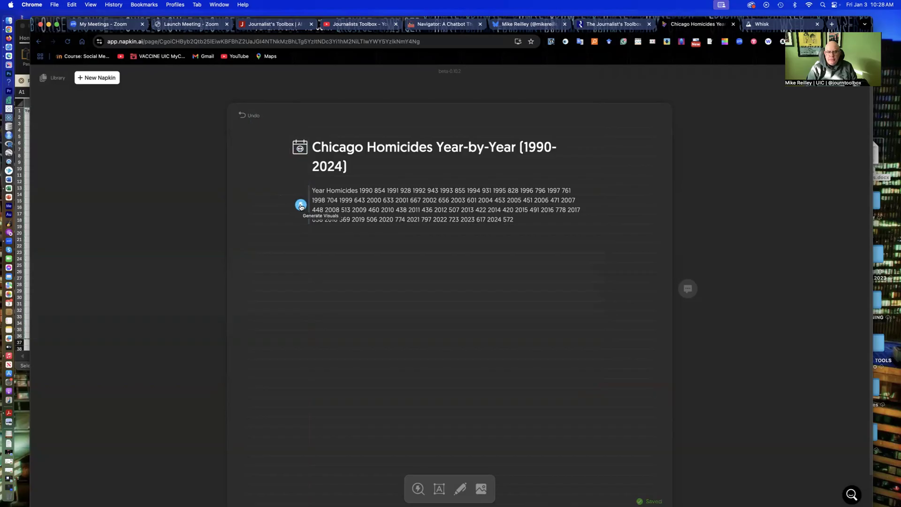
Generate a visual from the homicide data paragraph.
left_click(300, 207)
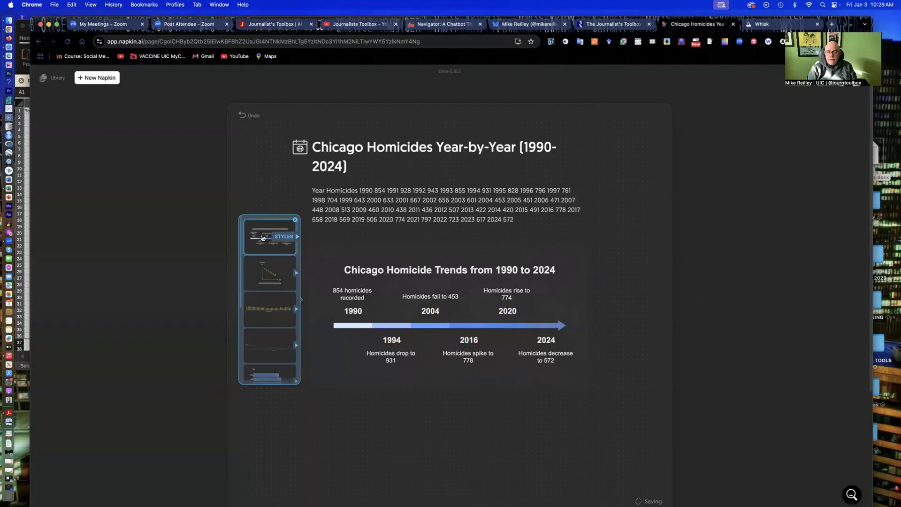
Try the declining-trend, bar, line and horizontal bar chart variations of the visual.
left_click(264, 273)
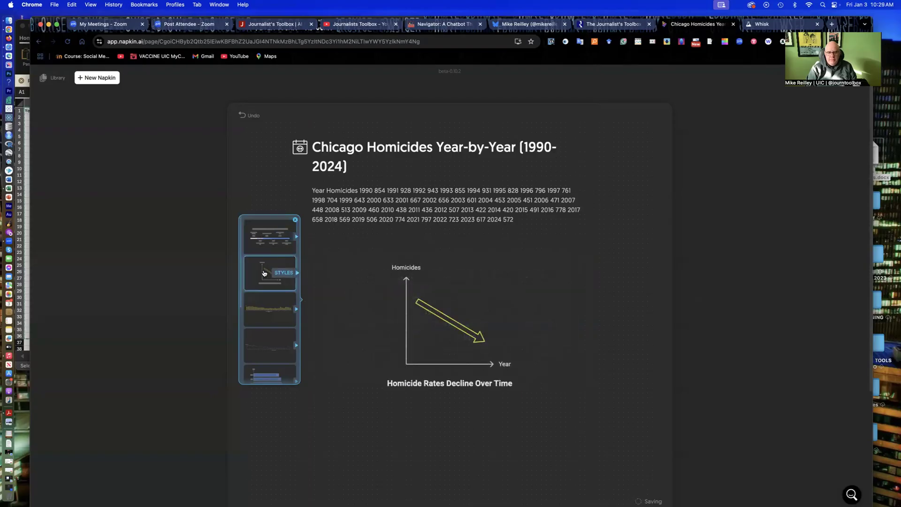
left_click(264, 308)
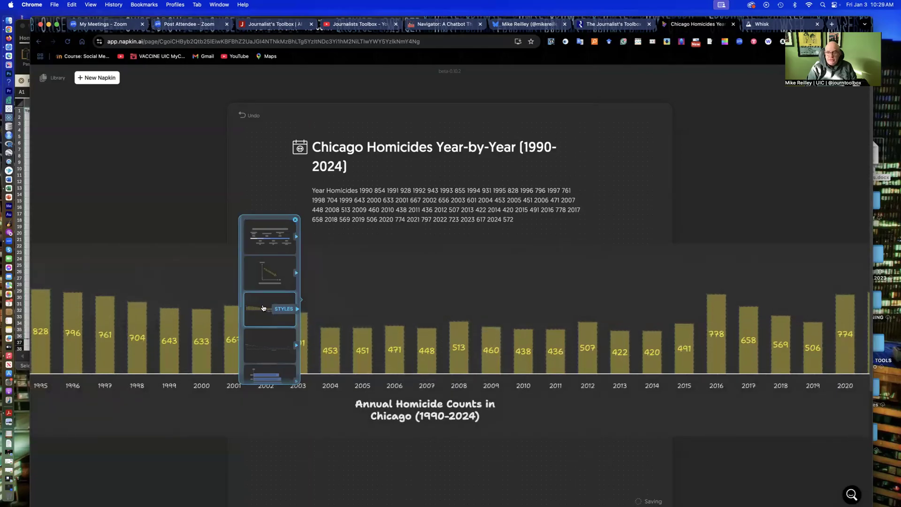
left_click(369, 352)
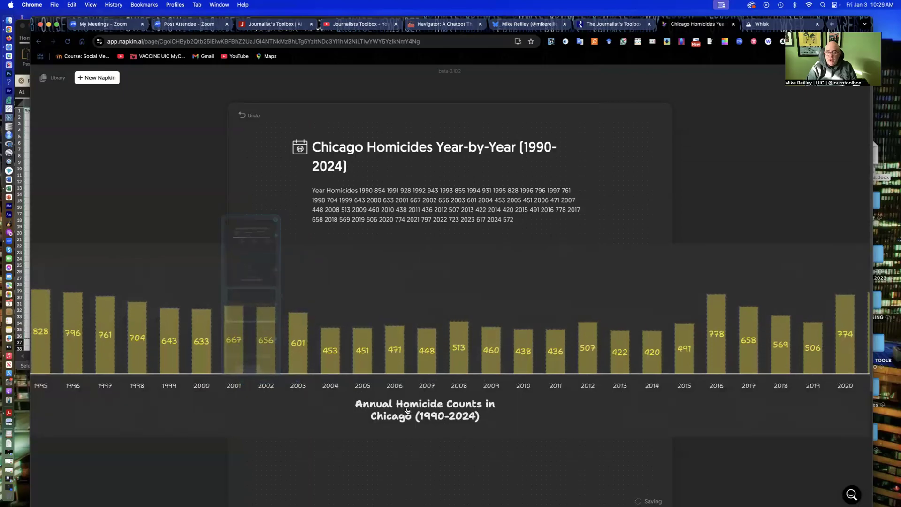
left_click(256, 283)
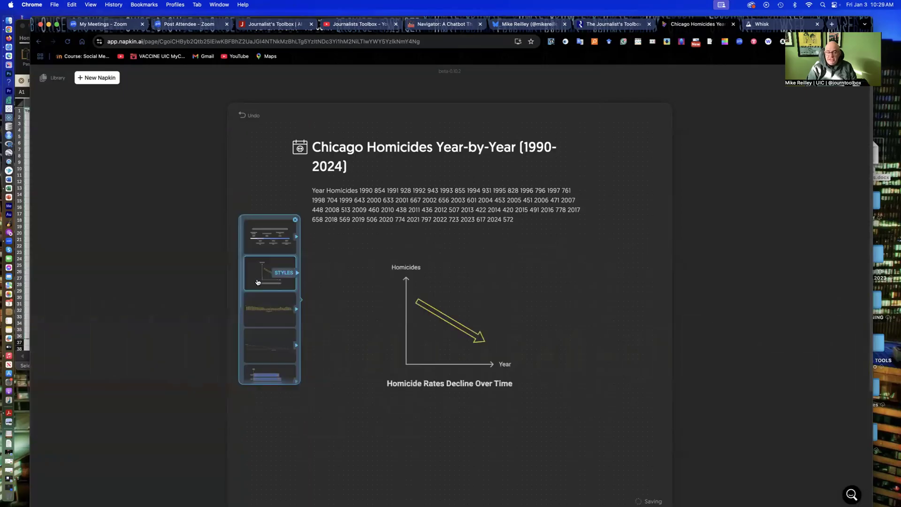
left_click(261, 315)
left_click(270, 345)
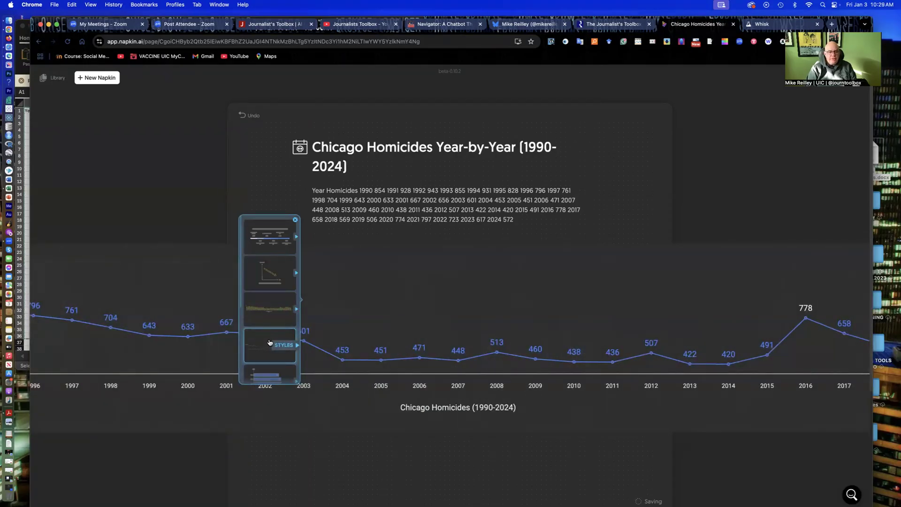
left_click(260, 370)
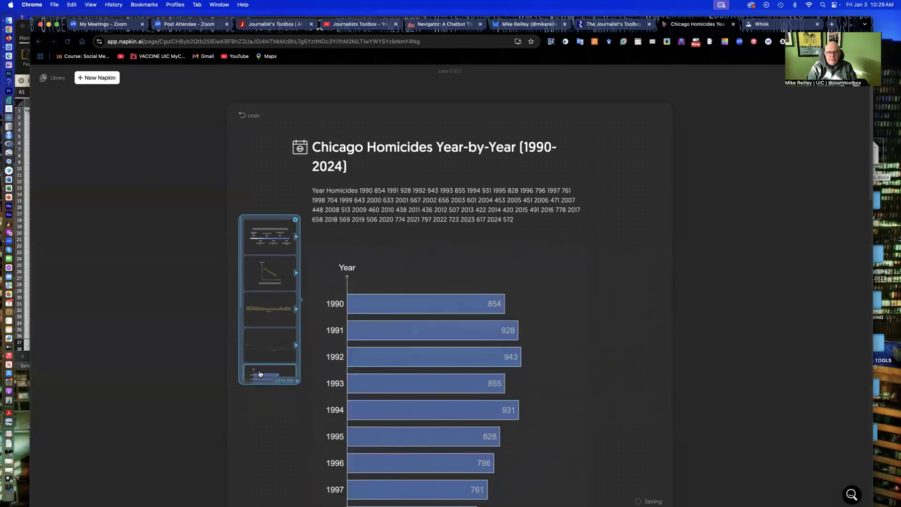
Preview the decade mind map and timeline variations.
scroll(260, 374, "down", 3)
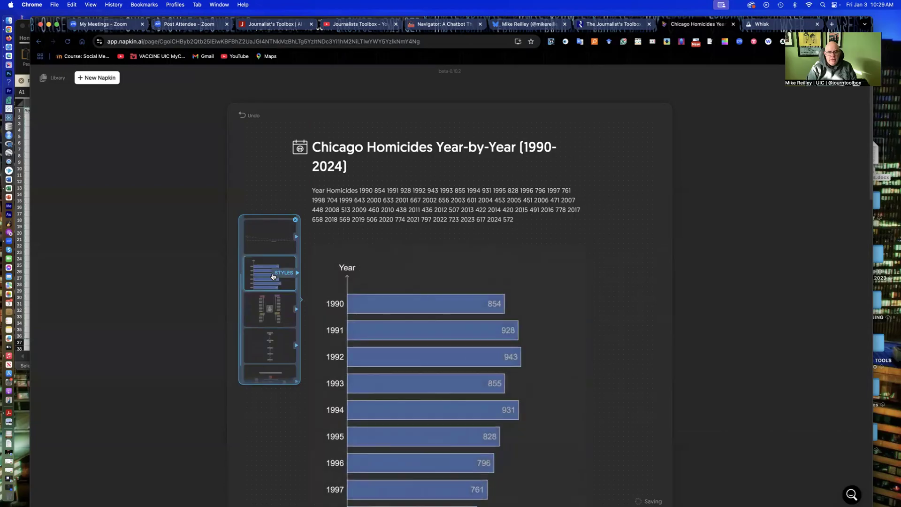
scroll(385, 293, "down", 12)
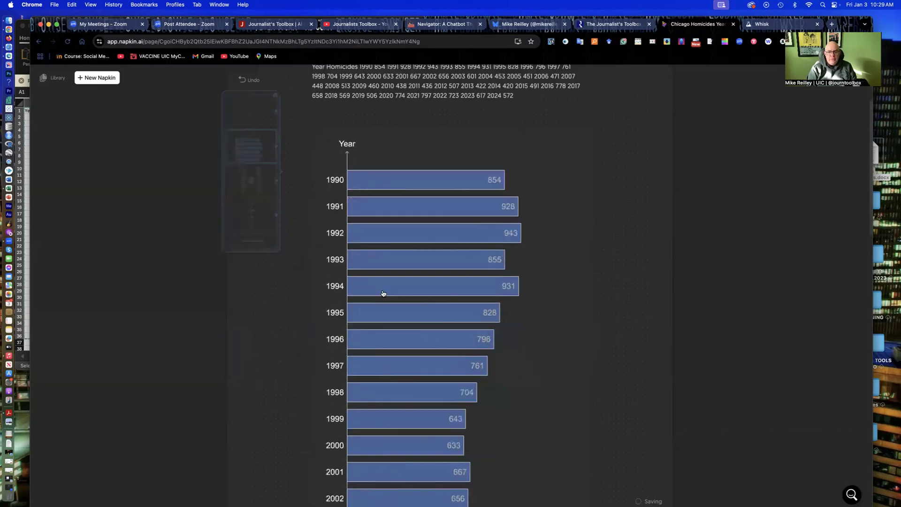
scroll(382, 294, "down", 6)
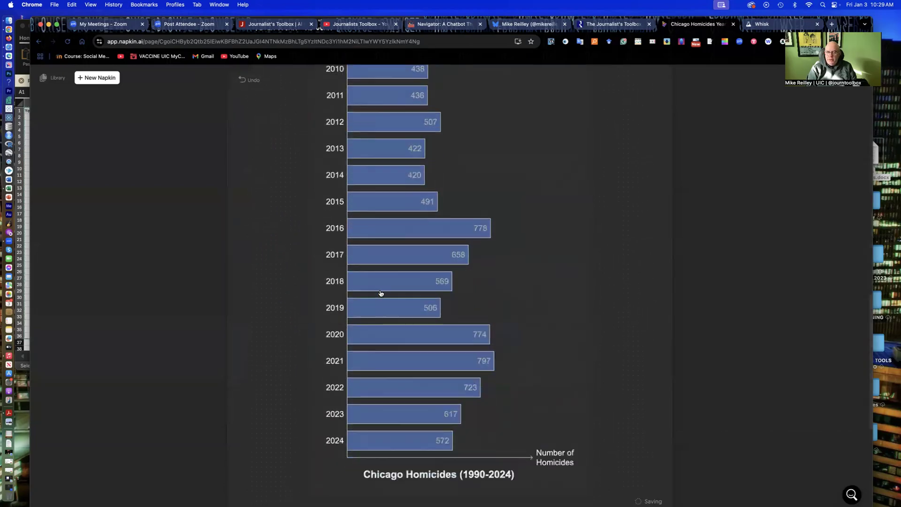
scroll(380, 294, "up", 4)
scroll(380, 294, "up", 14)
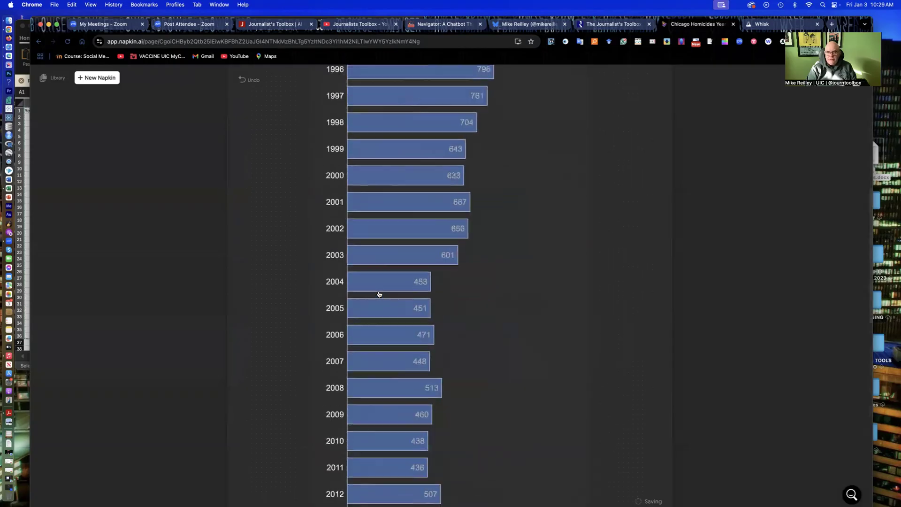
left_click(267, 309)
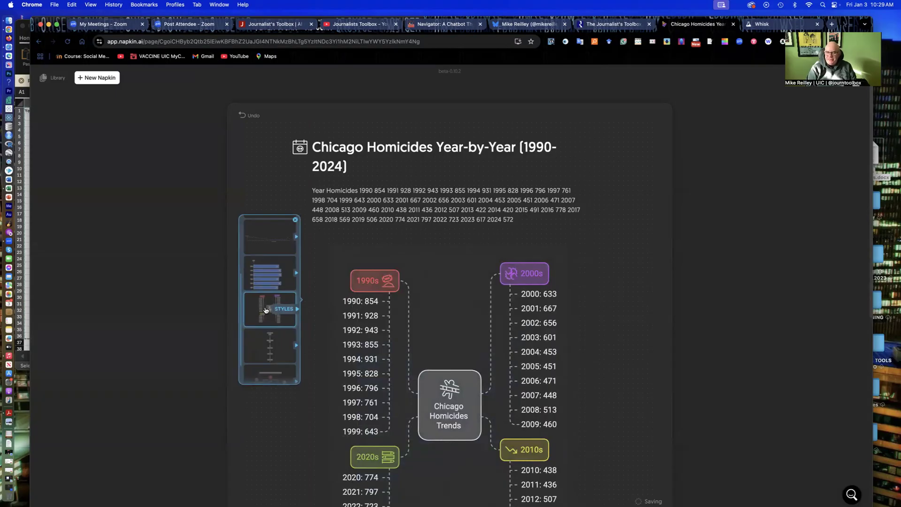
scroll(266, 310, "up", 2)
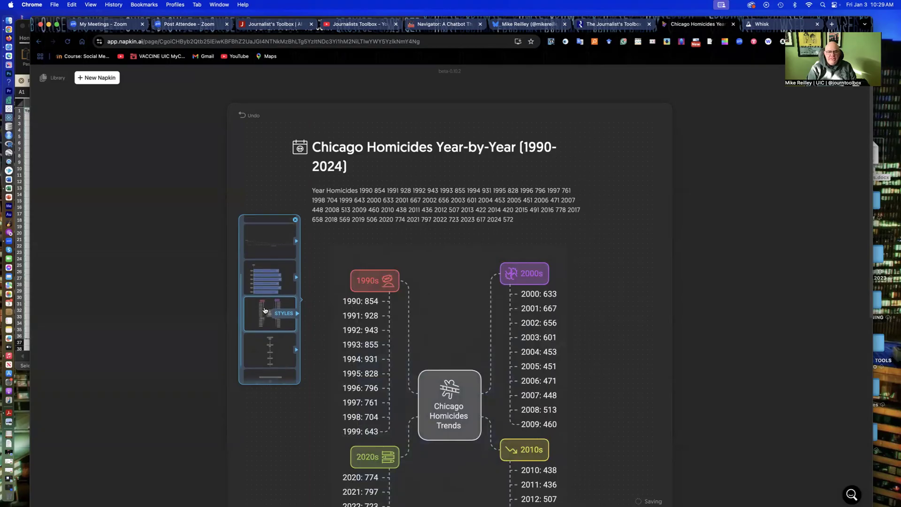
scroll(265, 306, "up", 2)
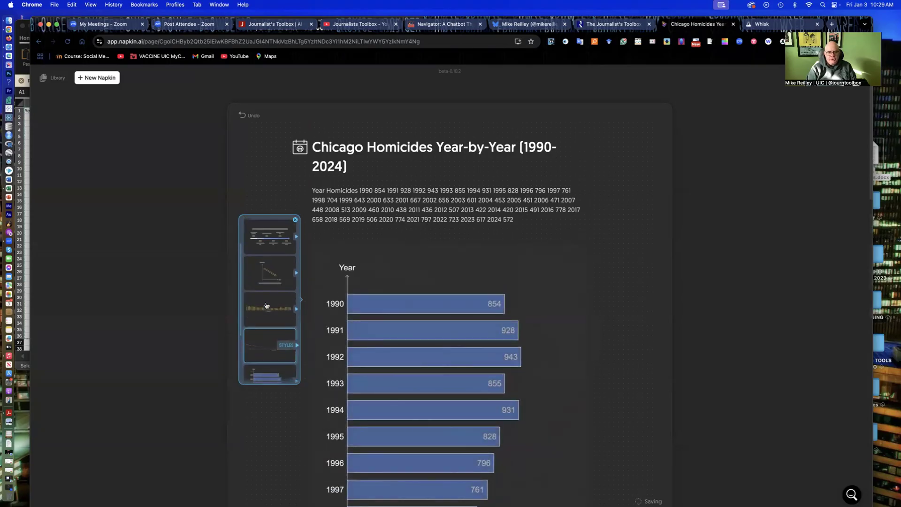
left_click(272, 245)
Generate more variations, try the podium and vs graphics, then return to the decade mind map.
scroll(281, 306, "down", 2)
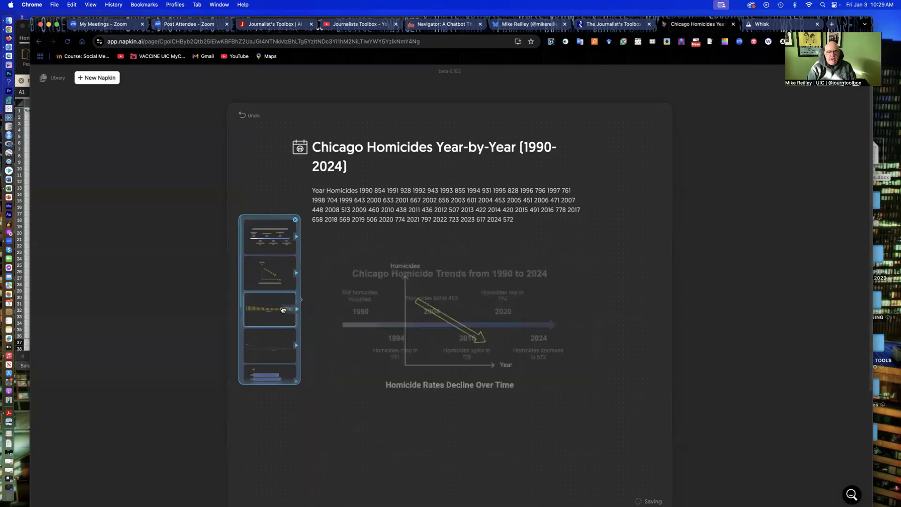
scroll(269, 276, "down", 2)
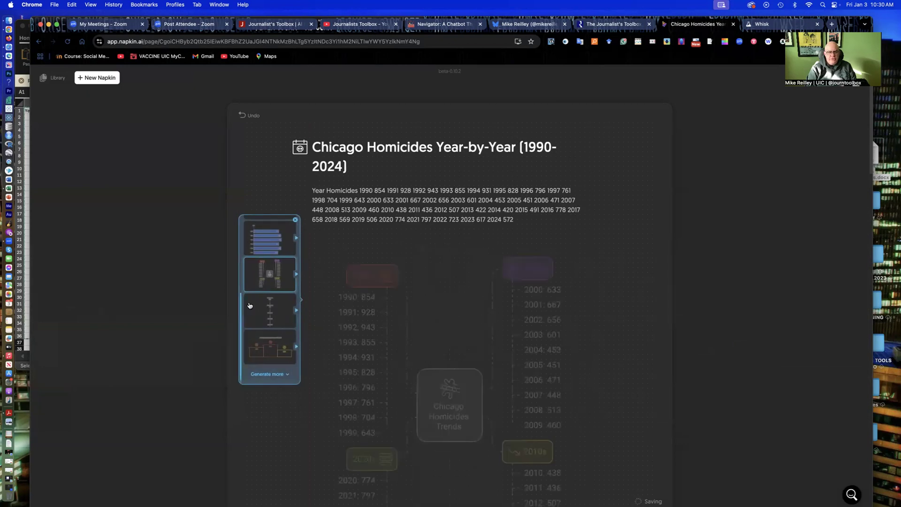
left_click(264, 347)
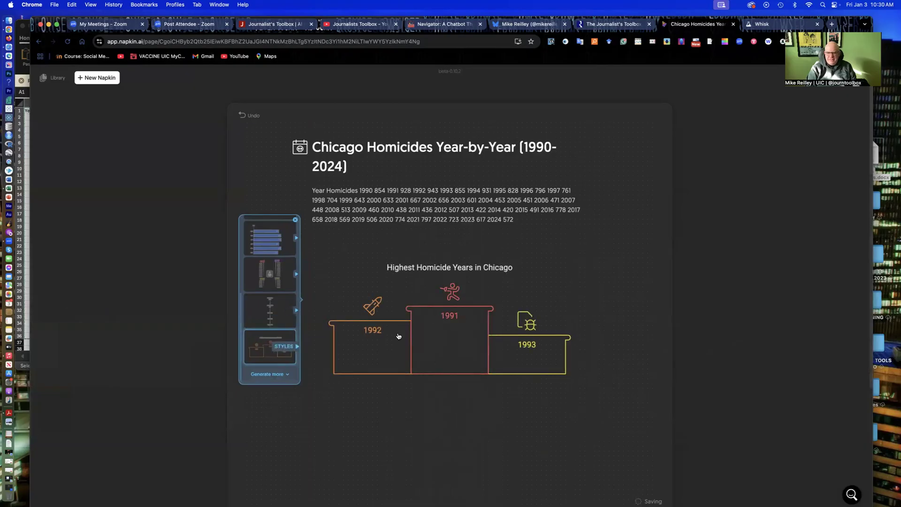
left_click(280, 375)
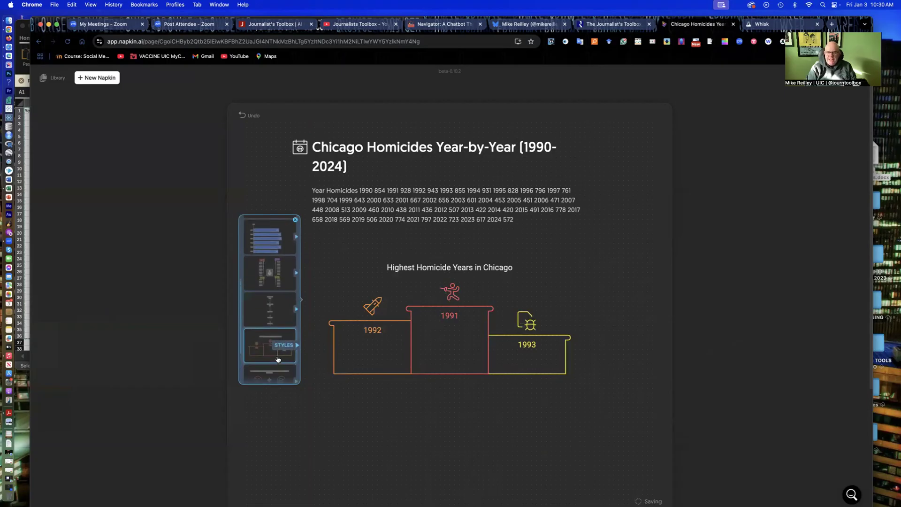
left_click(274, 371)
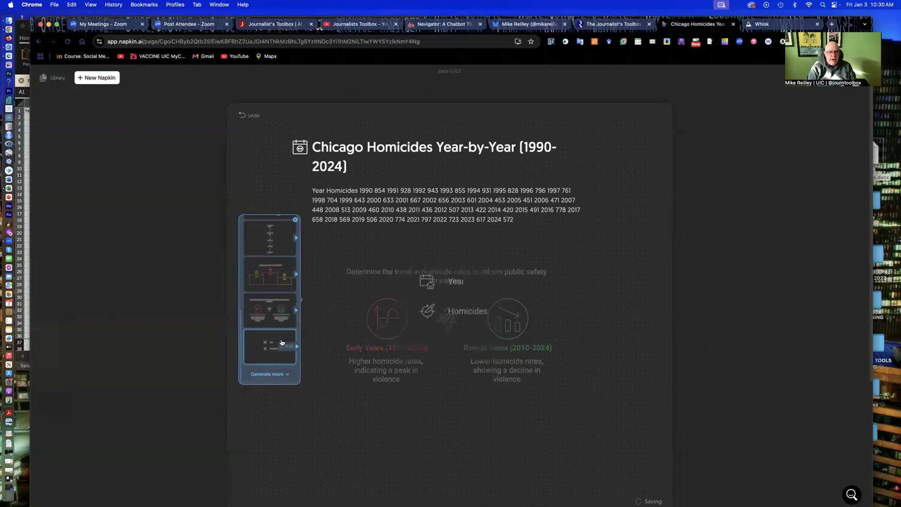
left_click(262, 307)
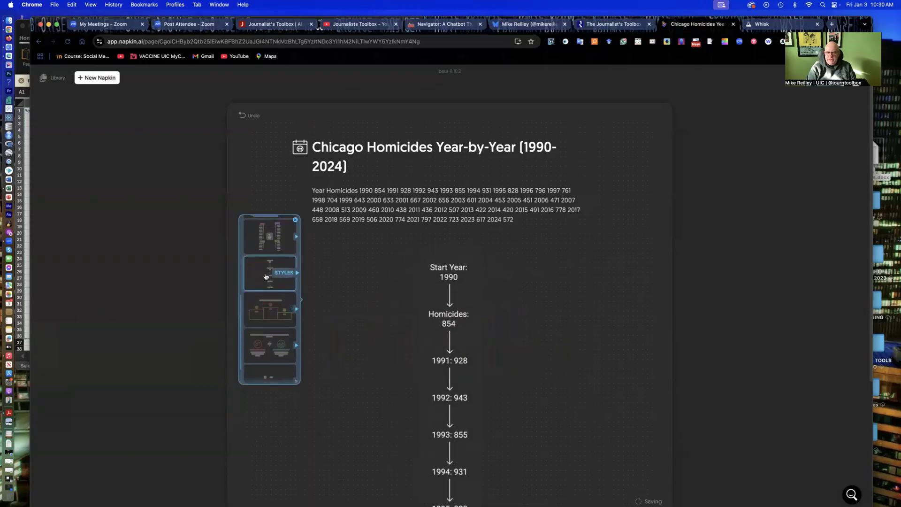
scroll(267, 285, "up", 2)
left_click(262, 306)
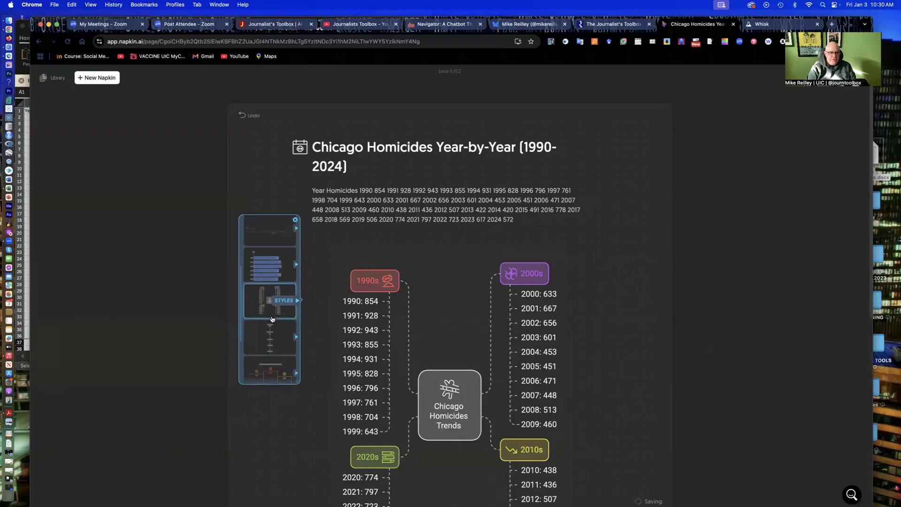
Switch the visual to the horizontal bar chart of yearly counts and select it.
left_click(272, 274)
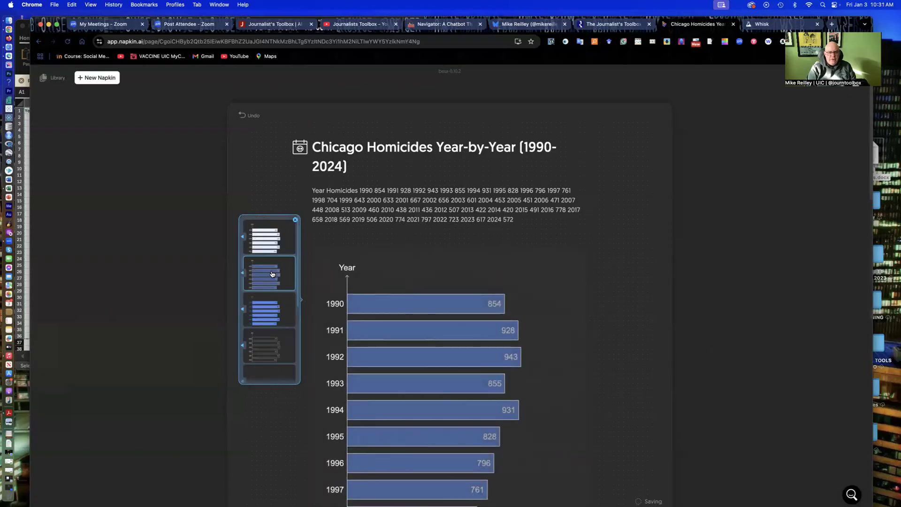
left_click(384, 309)
scroll(385, 312, "down", 5)
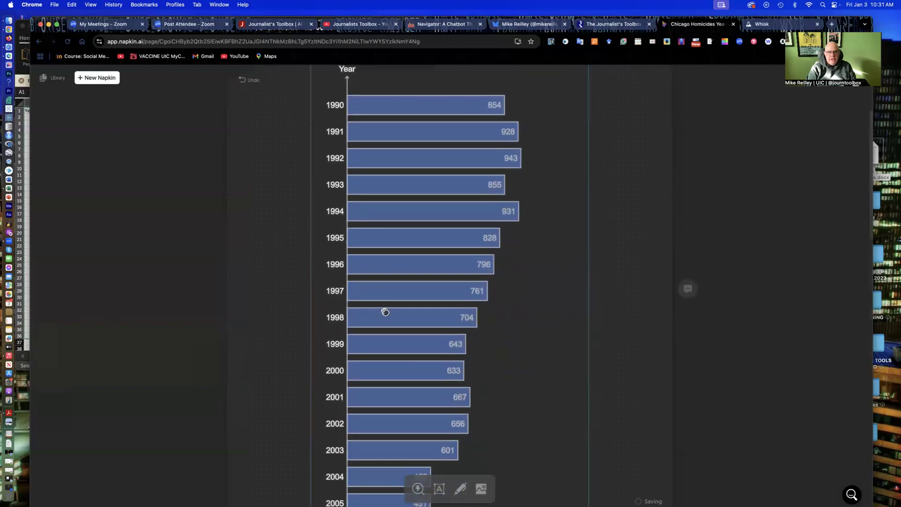
scroll(386, 312, "up", 1)
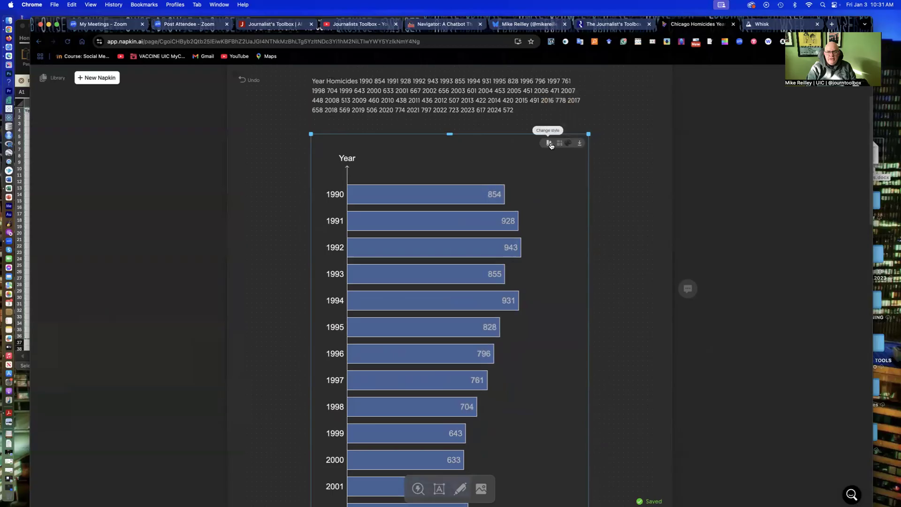
Set the bar chart's aspect ratio to 16:9.
mouse_move(561, 146)
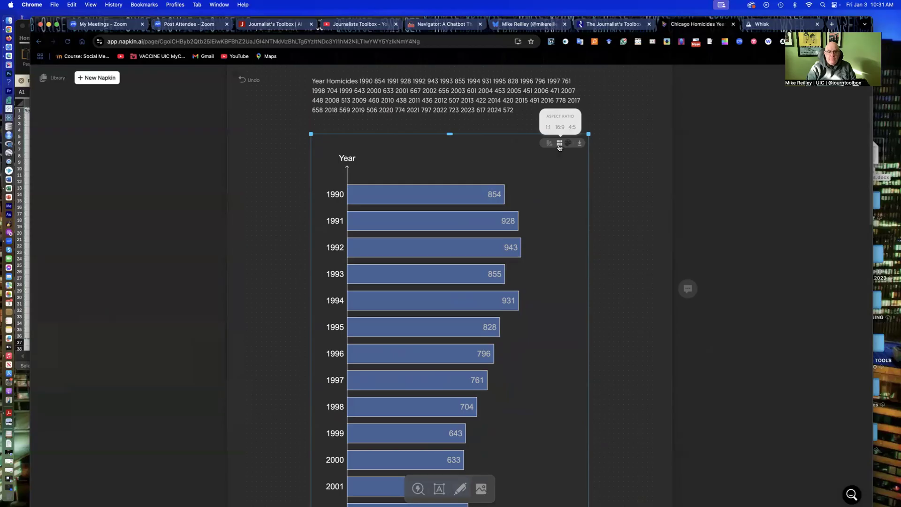
left_click(560, 127)
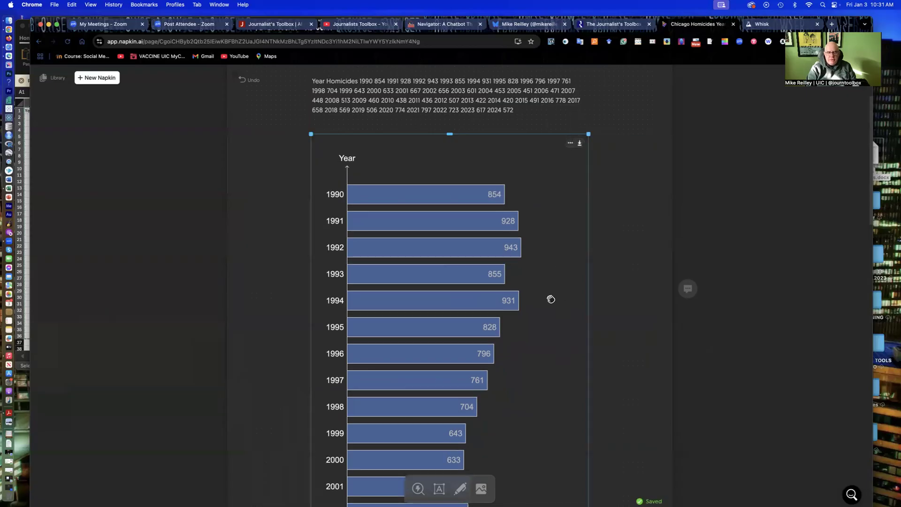
scroll(547, 298, "down", 10)
scroll(544, 299, "down", 8)
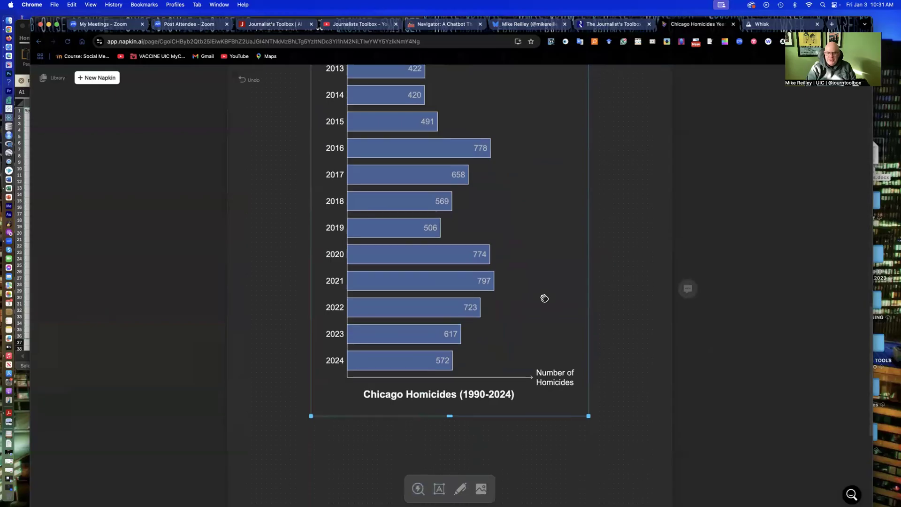
scroll(544, 298, "up", 11)
scroll(543, 299, "up", 8)
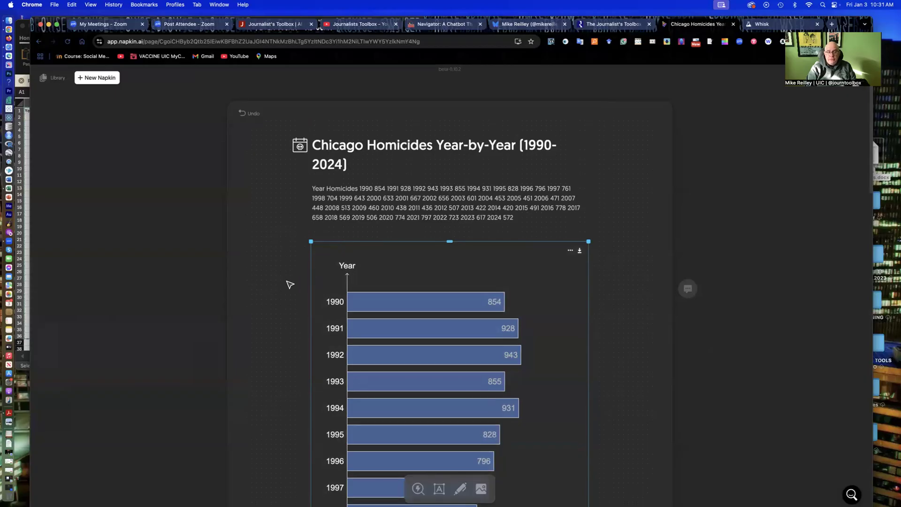
Generate a new visual from the data, try line, bar and timeline layouts, then discard it.
left_click(302, 202)
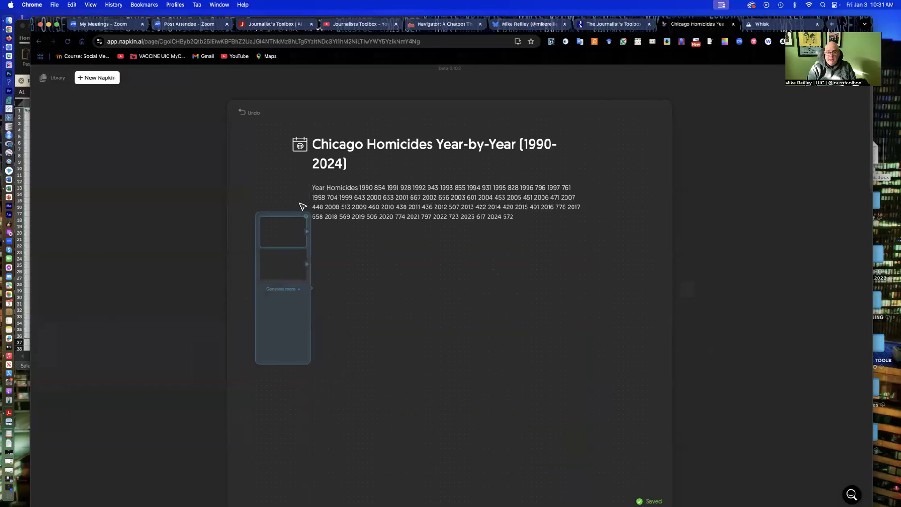
left_click(265, 269)
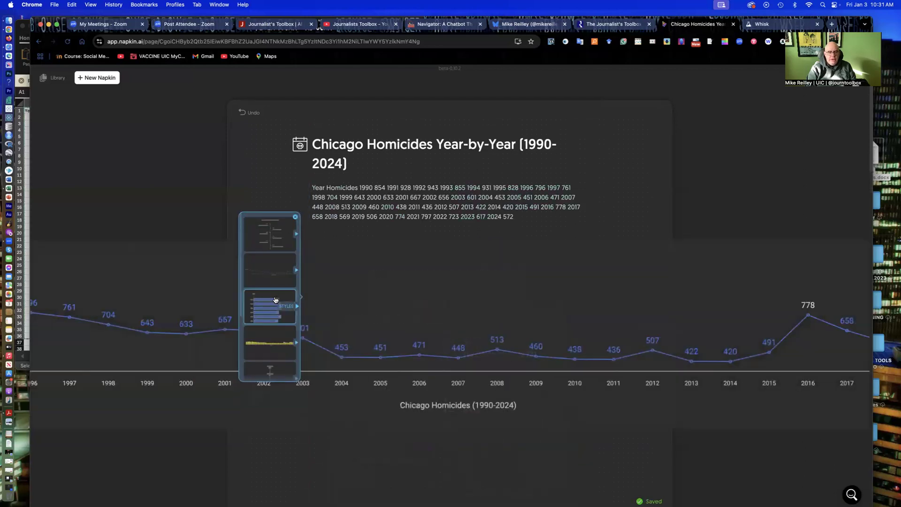
left_click(276, 300)
left_click(274, 245)
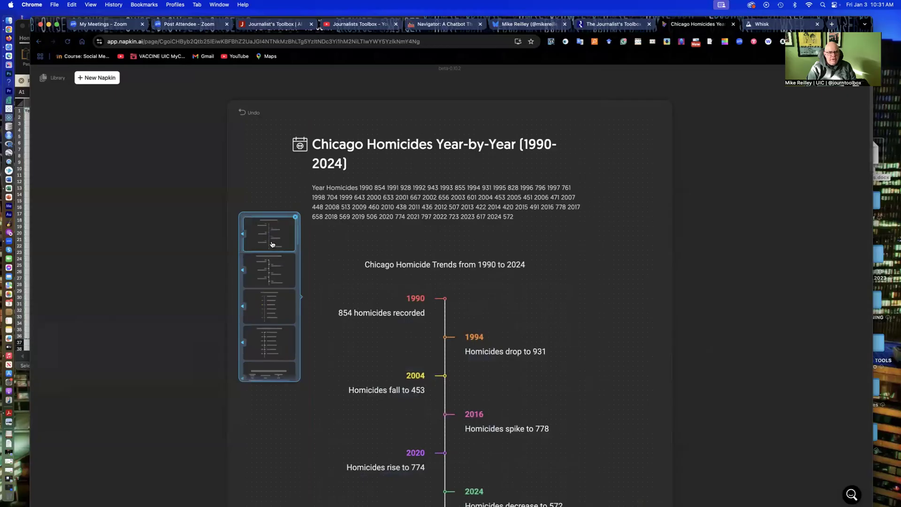
left_click(269, 370)
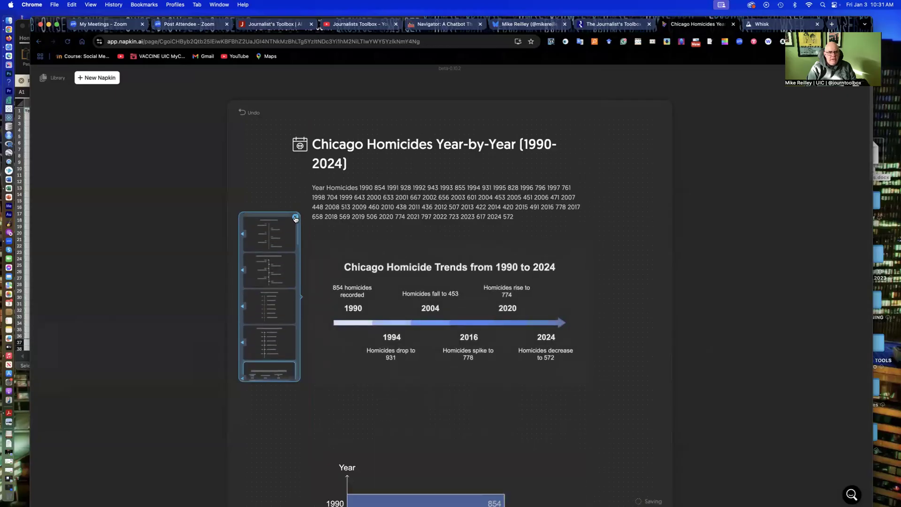
left_click(295, 217)
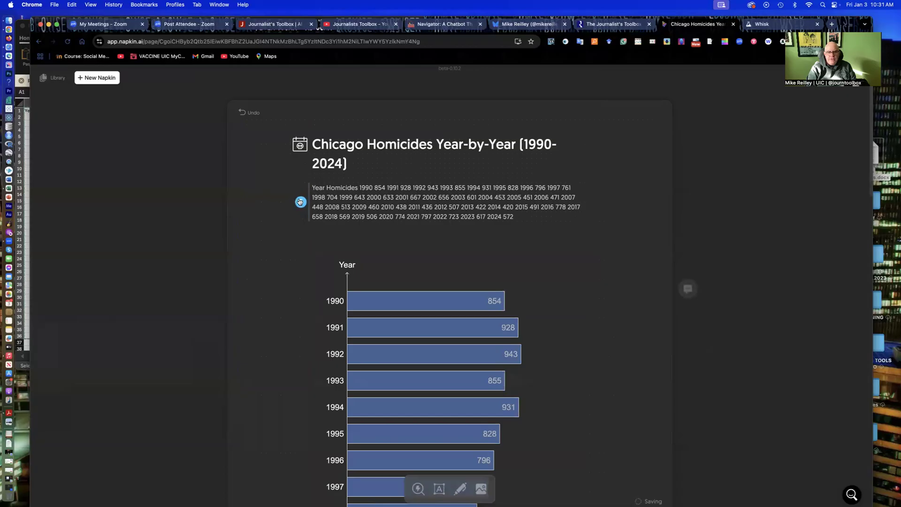
Regenerate the visual and pick the decade mind map variation.
left_click(300, 202)
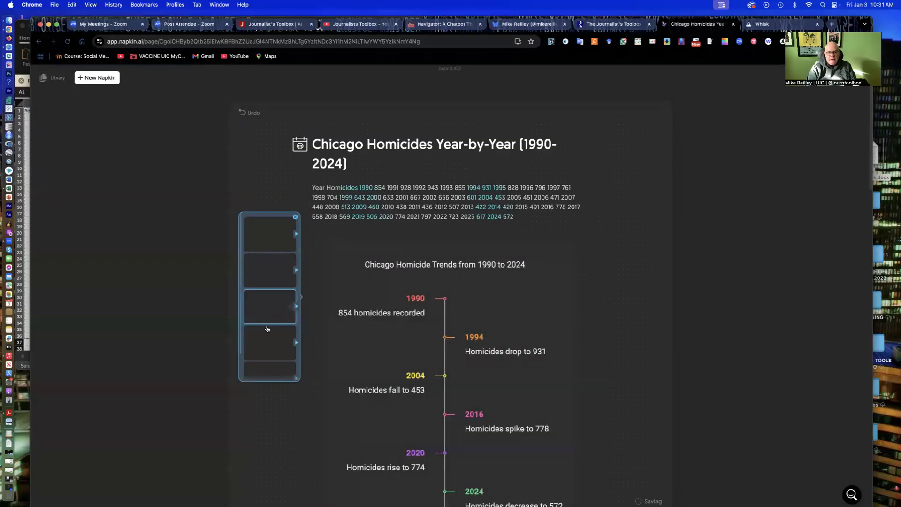
left_click(269, 328)
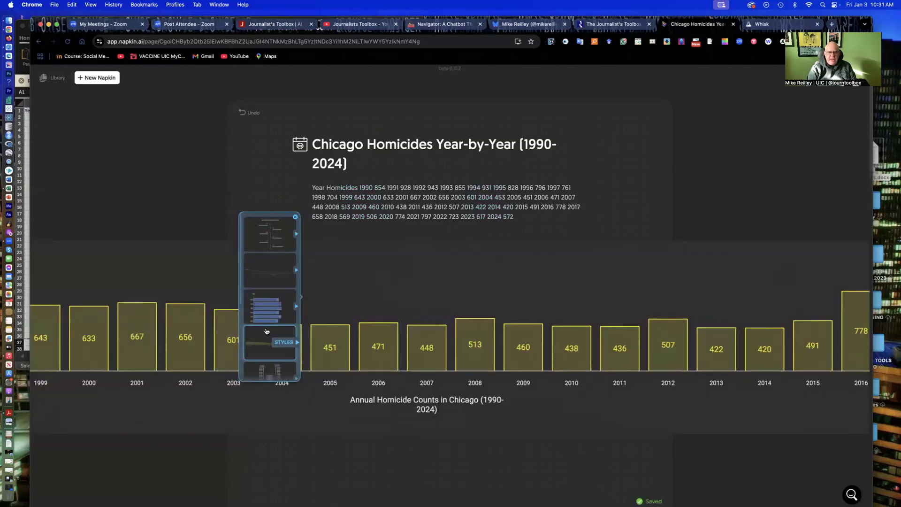
left_click(268, 349)
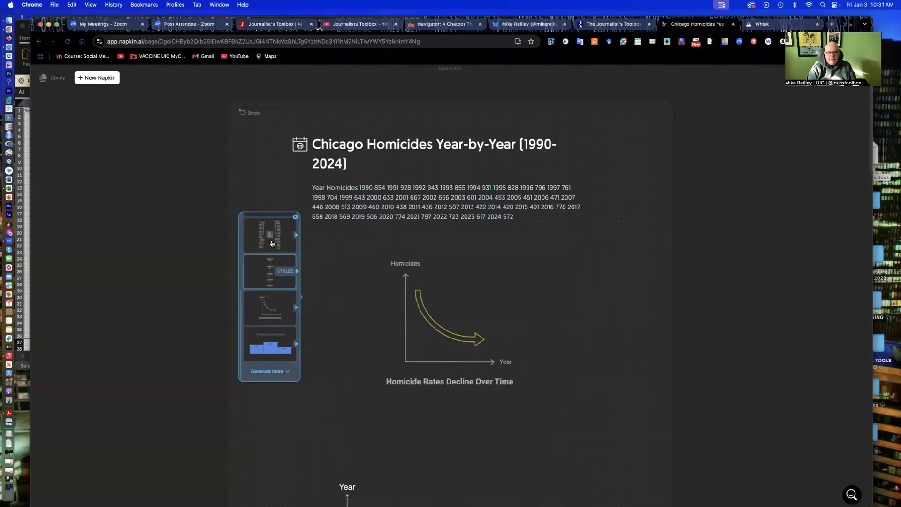
left_click(272, 243)
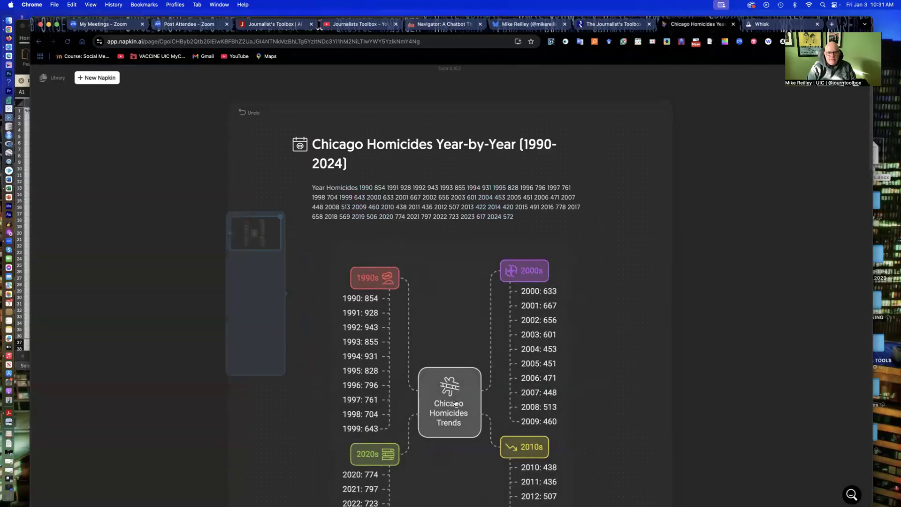
Swap the central Chicago Homicides Trends node's icon for a different one from the icon grid.
left_click(454, 389)
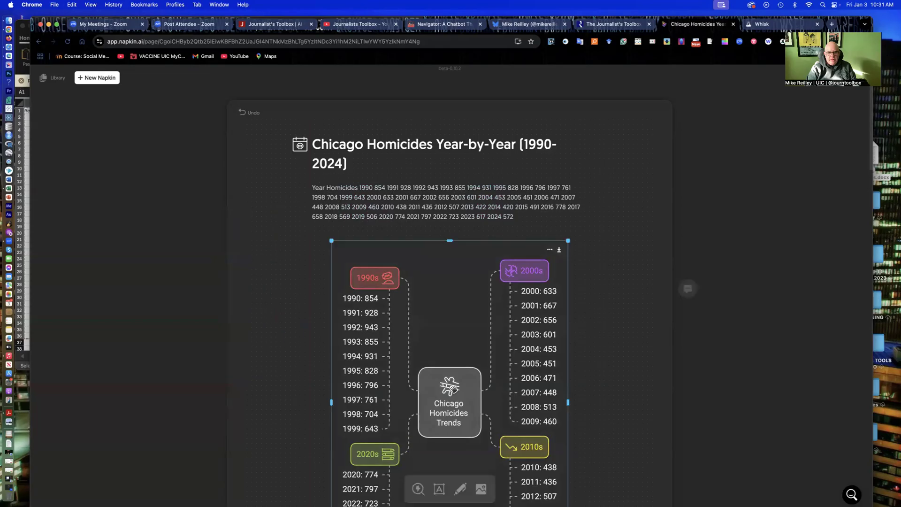
left_click(453, 388)
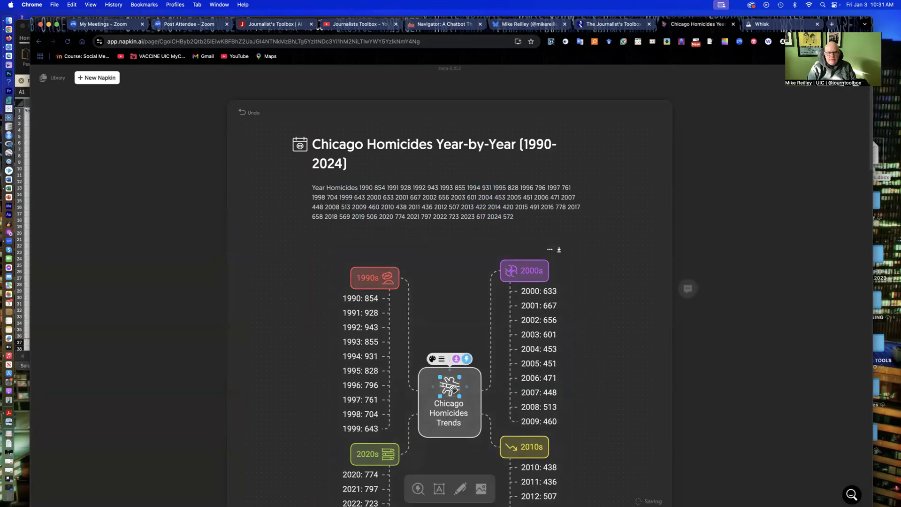
left_click(432, 359)
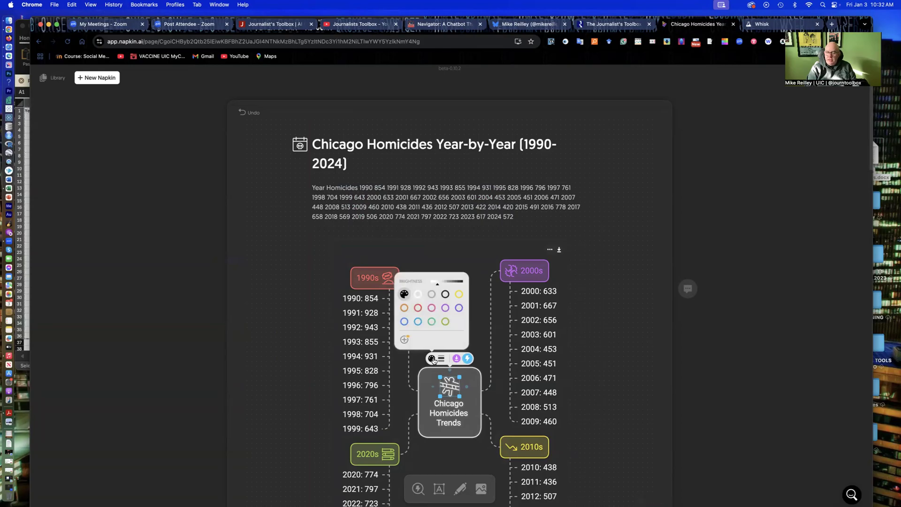
left_click(442, 359)
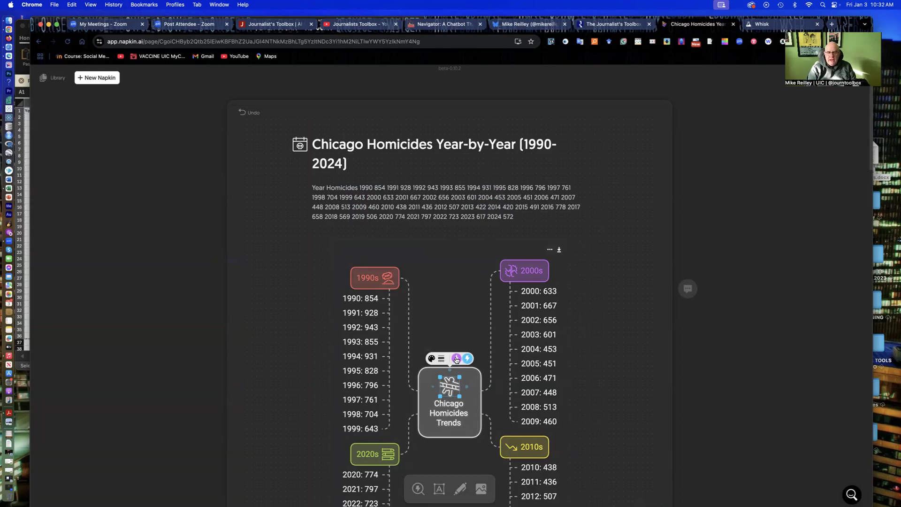
left_click(457, 359)
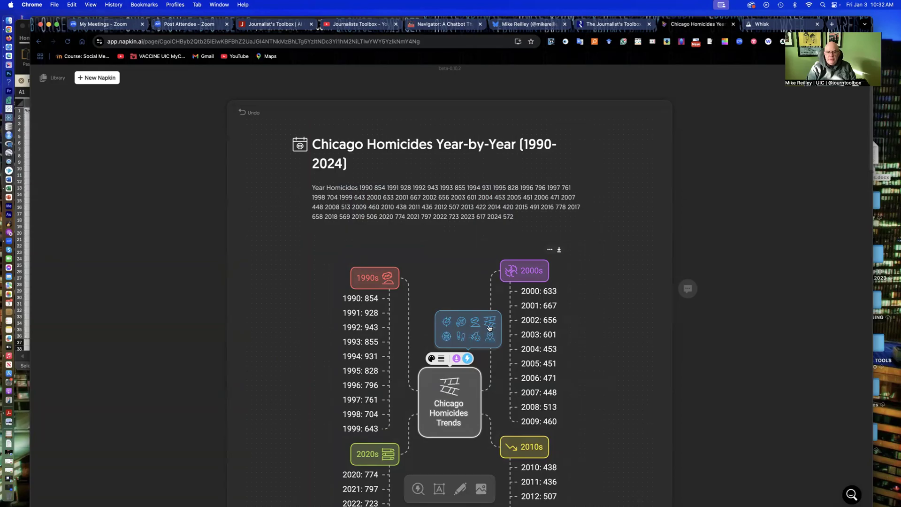
left_click(442, 345)
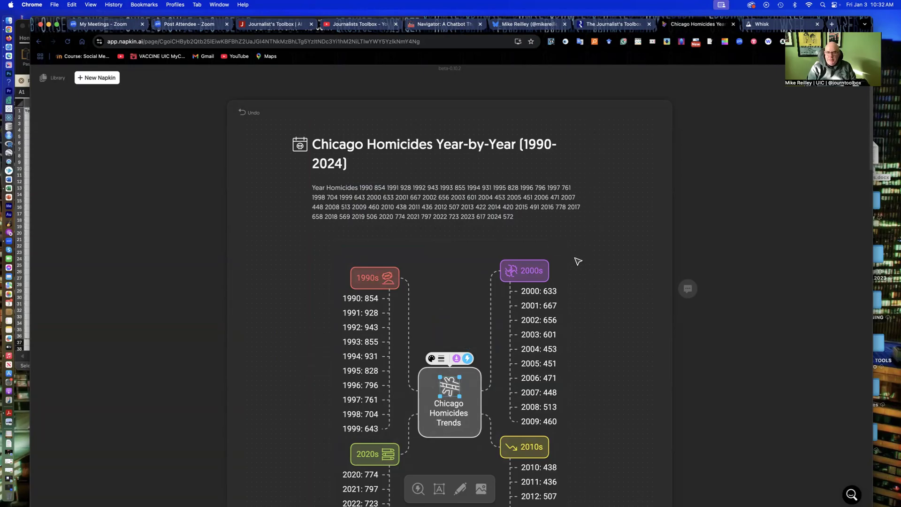
mouse_move(559, 252)
Export the decade mind map as an SVG file after comparing the PNG, SVG and PDF formats.
scroll(568, 264, "down", 1)
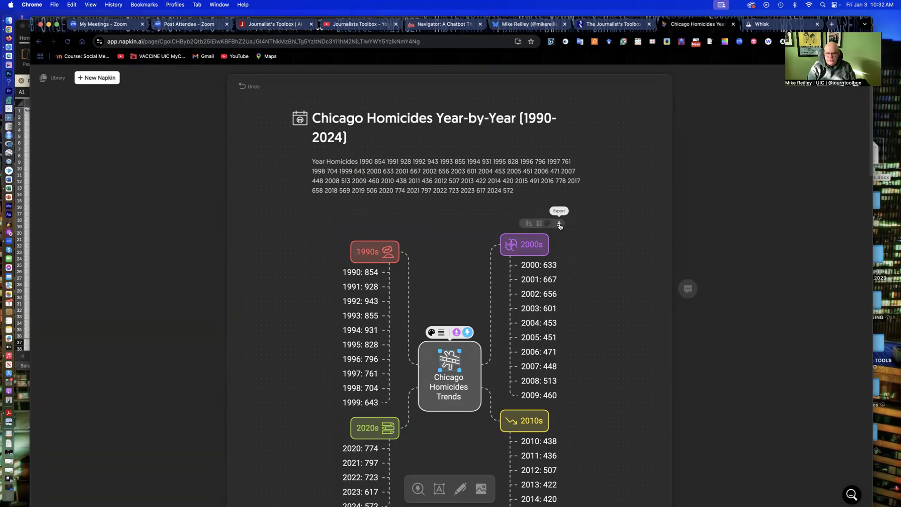
scroll(574, 302, "down", 5)
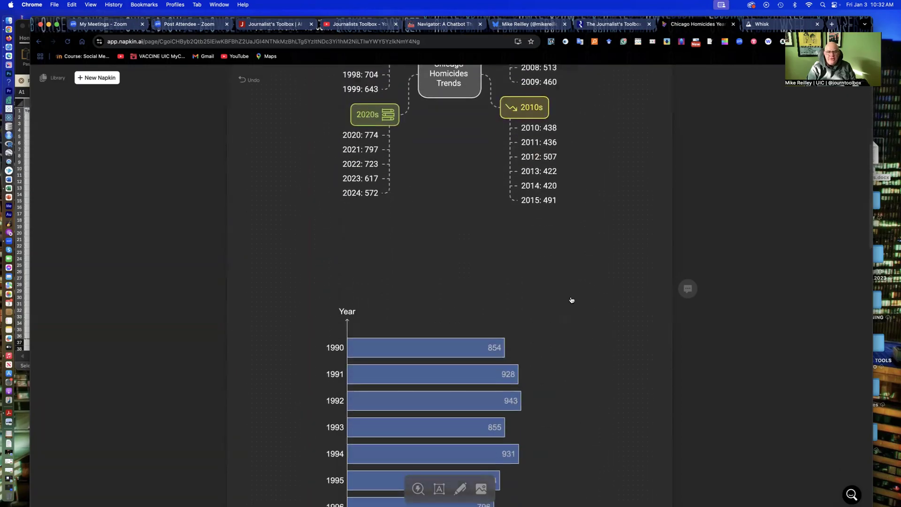
scroll(574, 300, "up", 4)
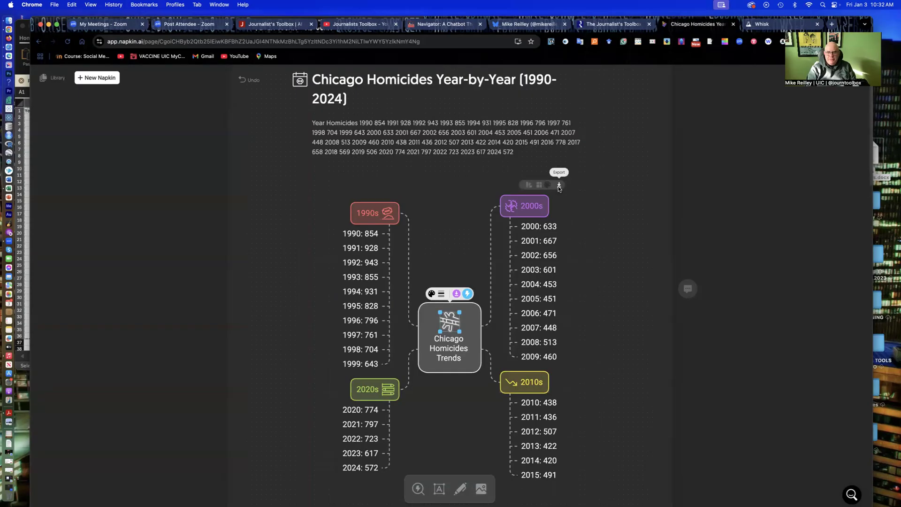
left_click(559, 186)
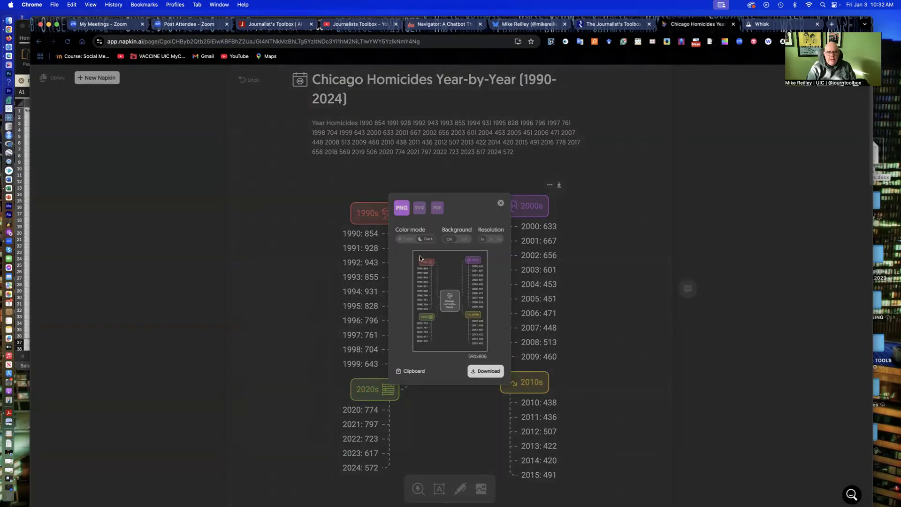
left_click(420, 210)
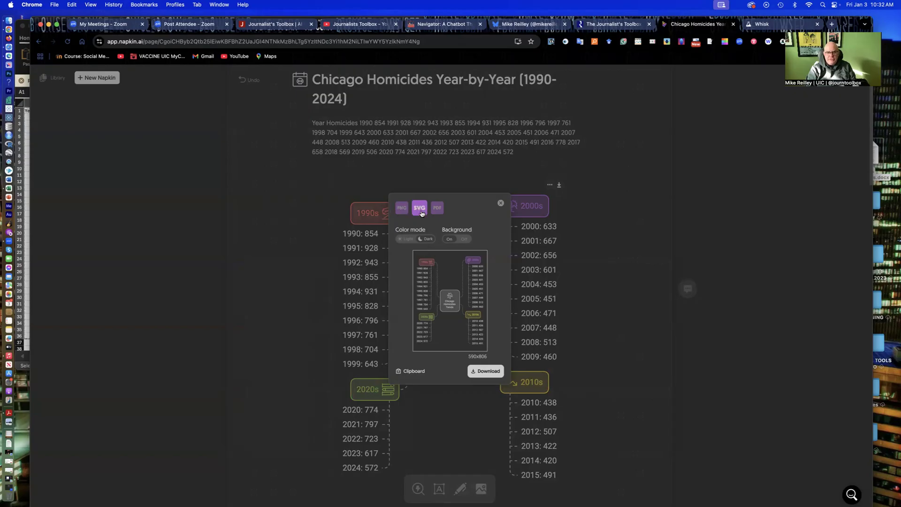
left_click(435, 211)
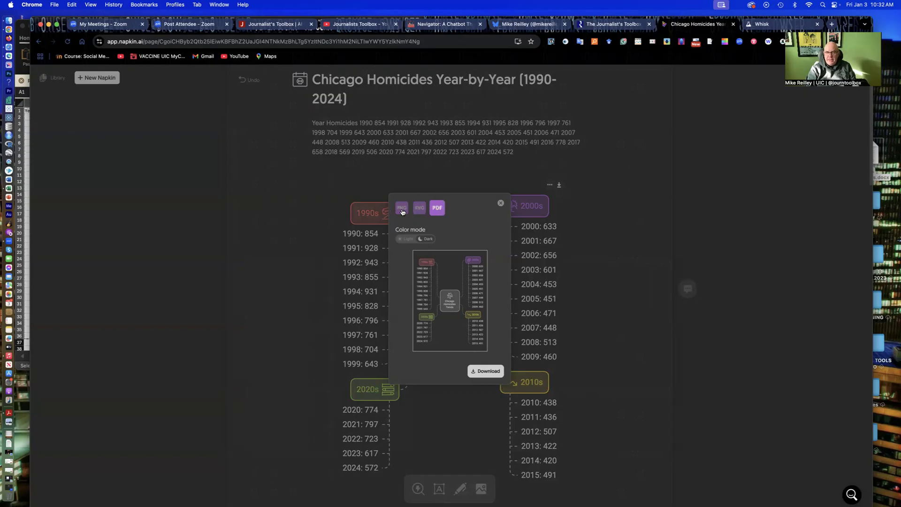
left_click(402, 212)
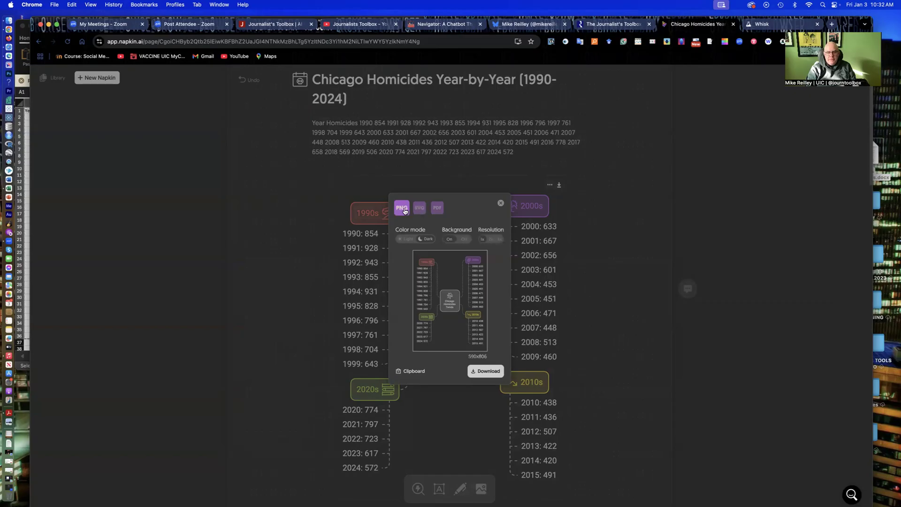
left_click(420, 212)
left_click(403, 210)
left_click(418, 212)
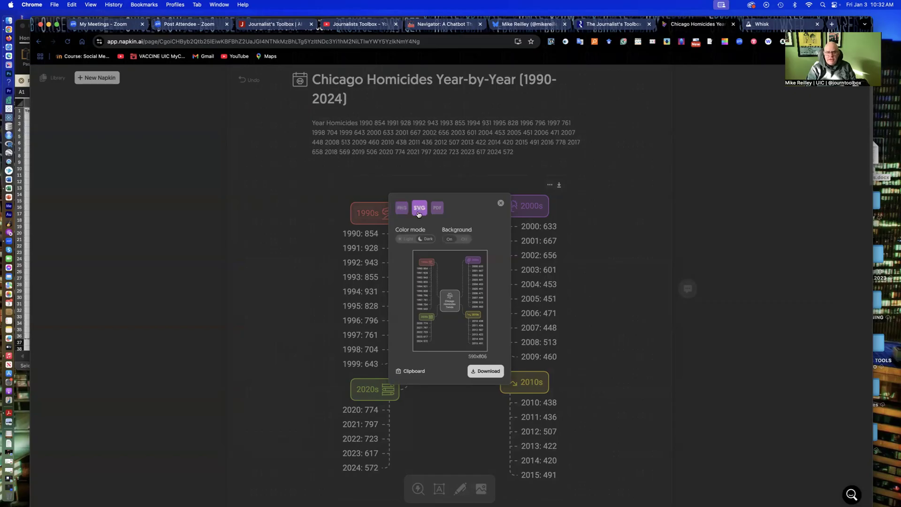
left_click(484, 371)
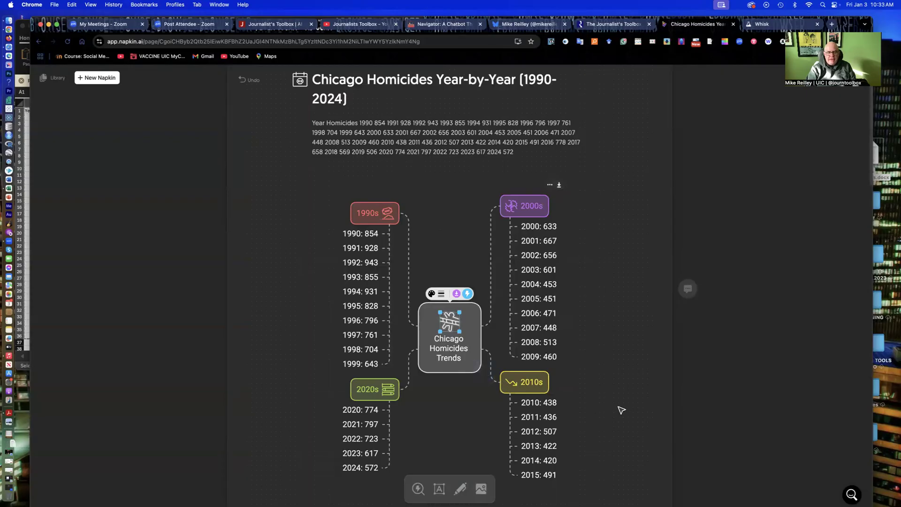
Download the yearly homicides bar chart from the napkin as a PNG image.
scroll(610, 406, "down", 10)
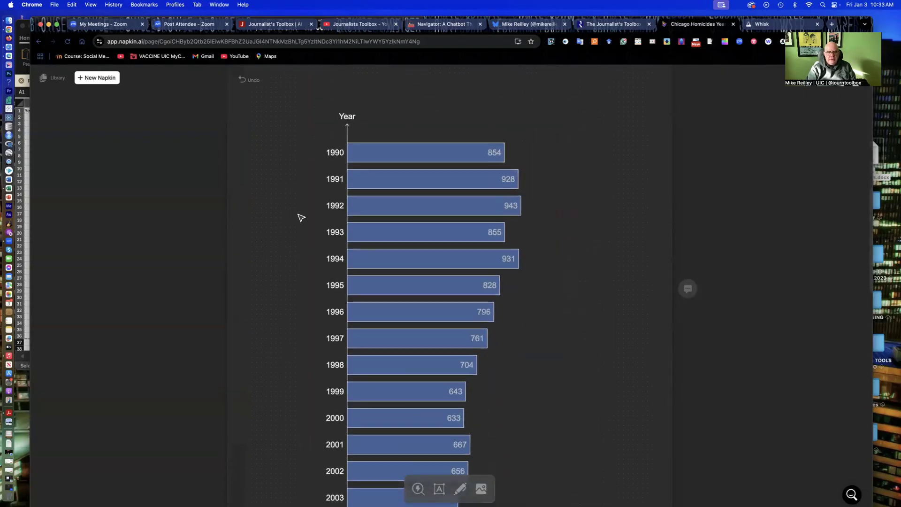
left_click(507, 179)
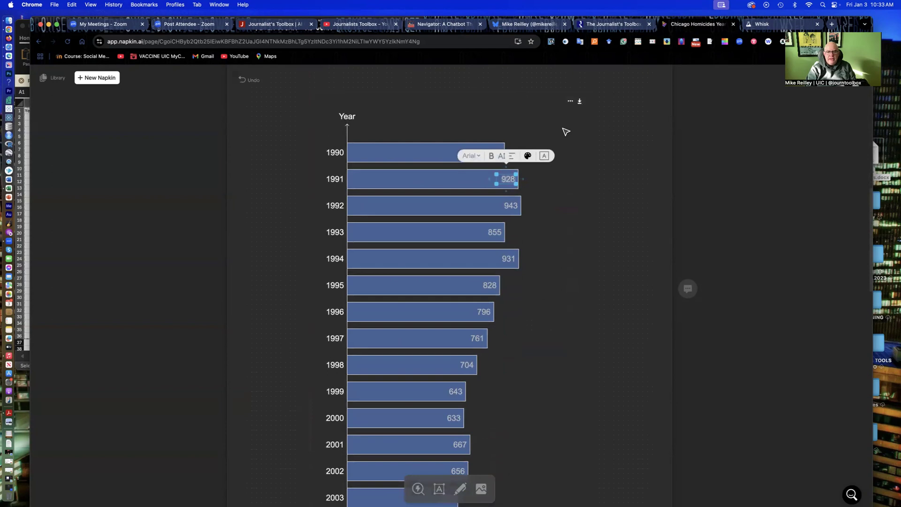
left_click(580, 102)
left_click(402, 209)
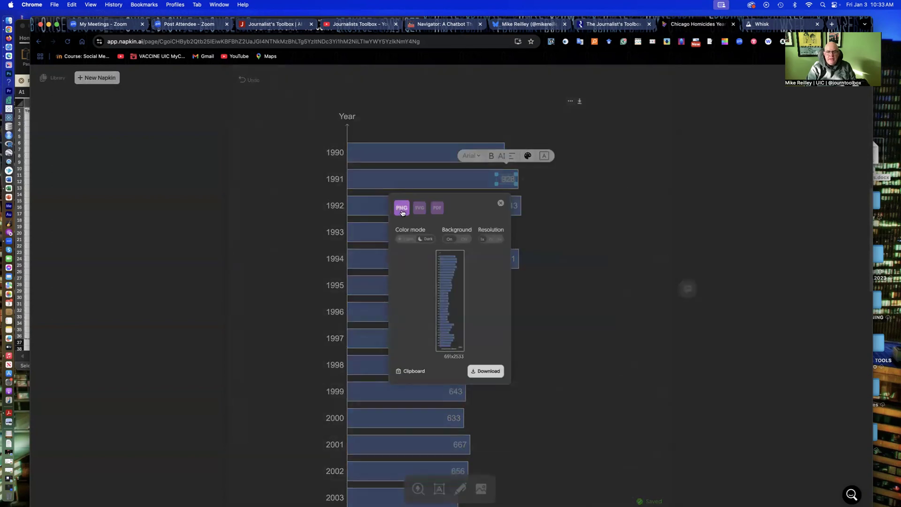
left_click(483, 371)
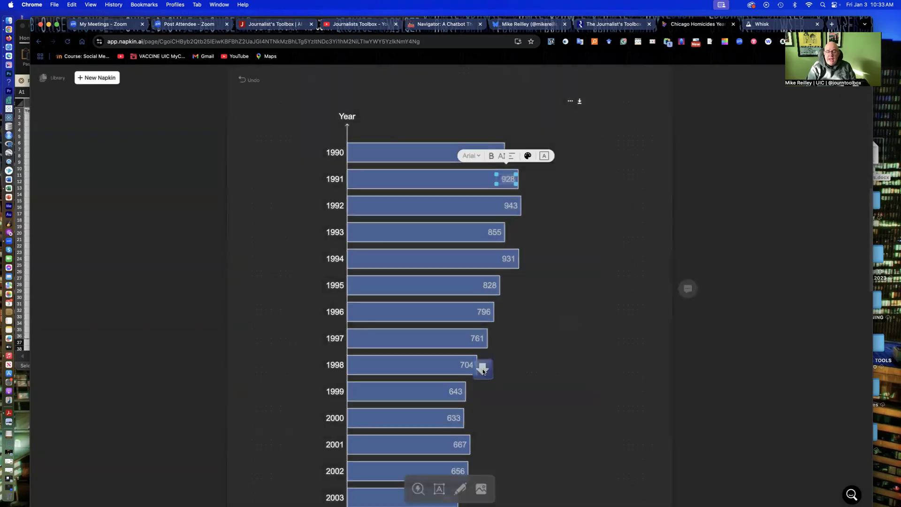
scroll(317, 251, "up", 3)
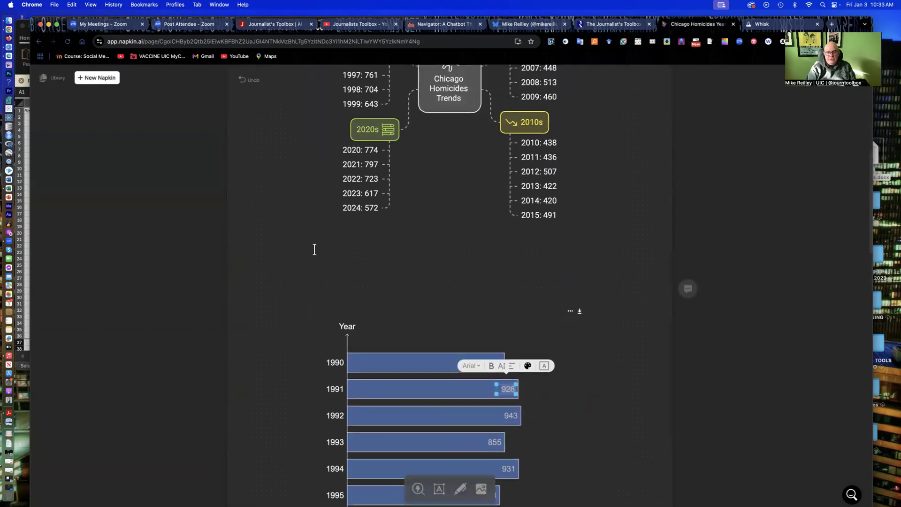
scroll(314, 249, "down", 15)
scroll(316, 253, "down", 5)
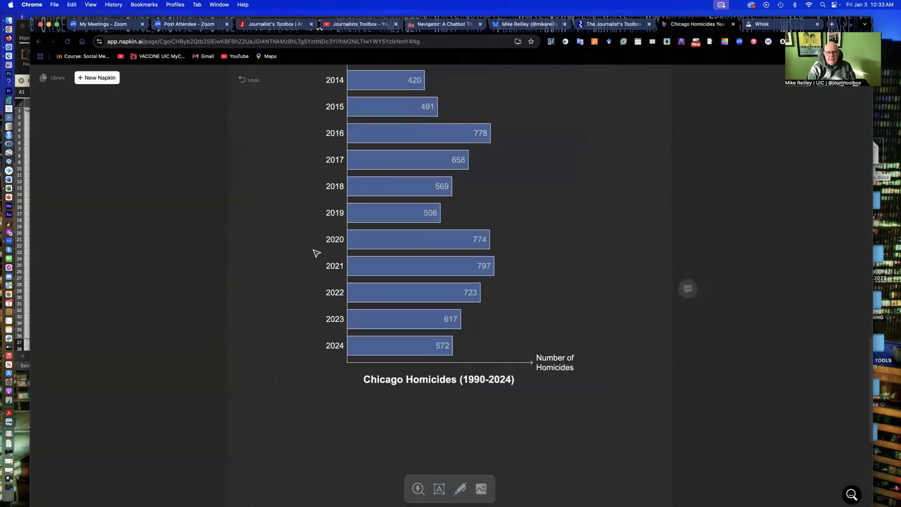
scroll(316, 253, "up", 20)
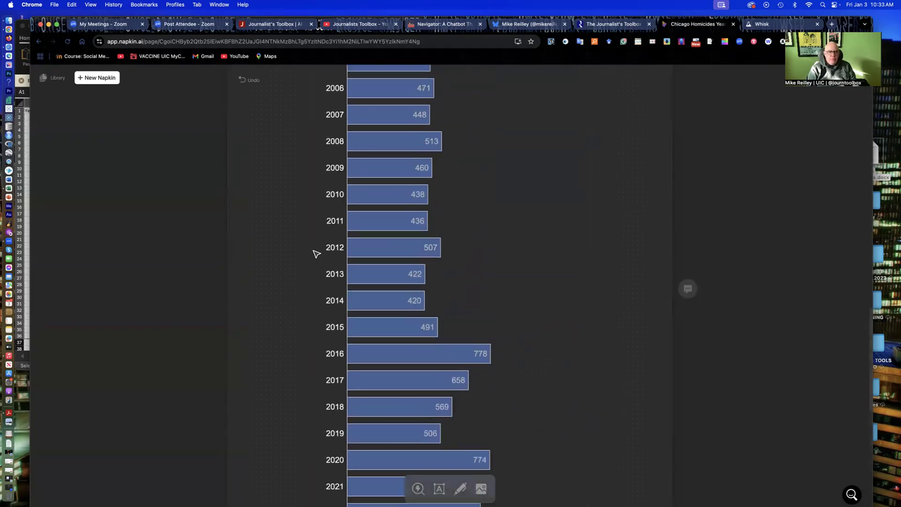
scroll(317, 254, "up", 10)
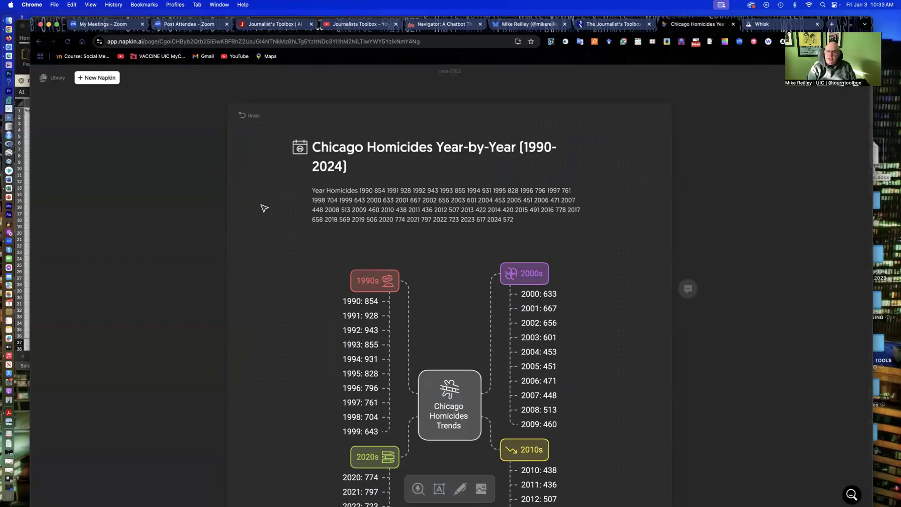
Open The Online Reporting Process napkin from the Library and scroll down to its spiral graphic.
left_click(55, 79)
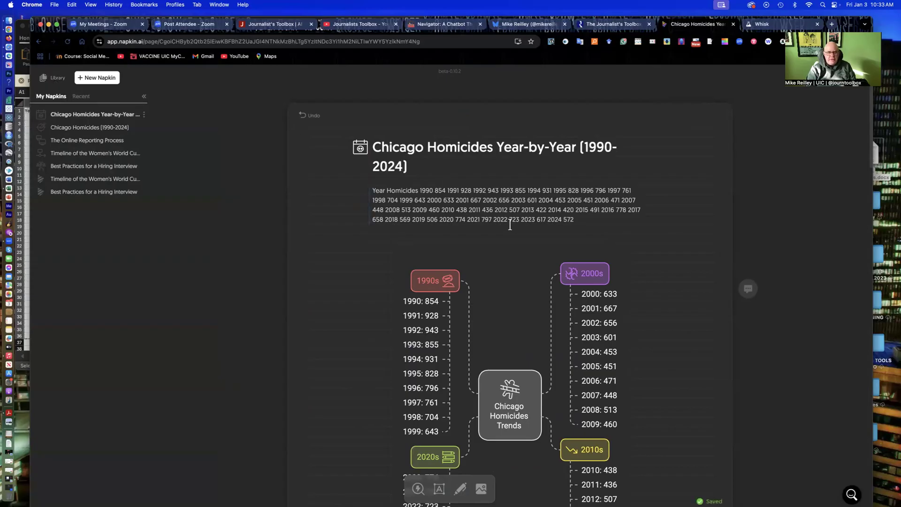
left_click(87, 141)
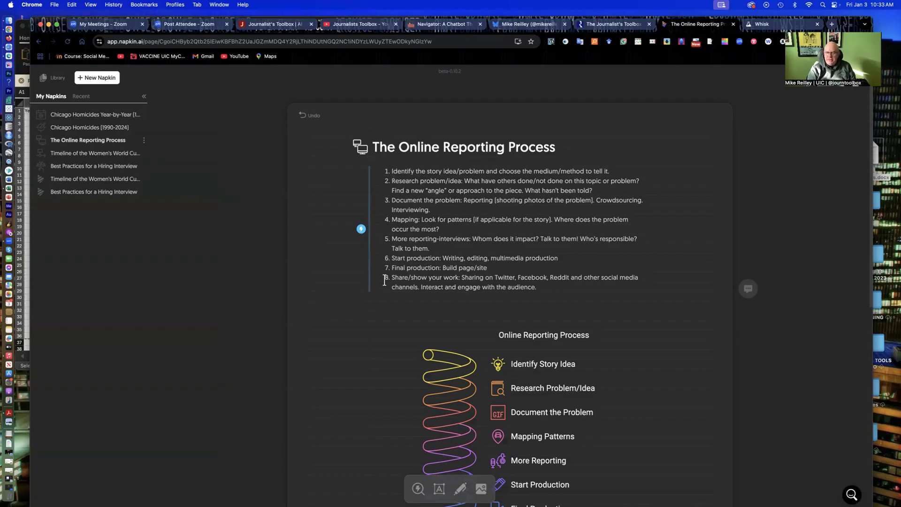
scroll(394, 284, "down", 3)
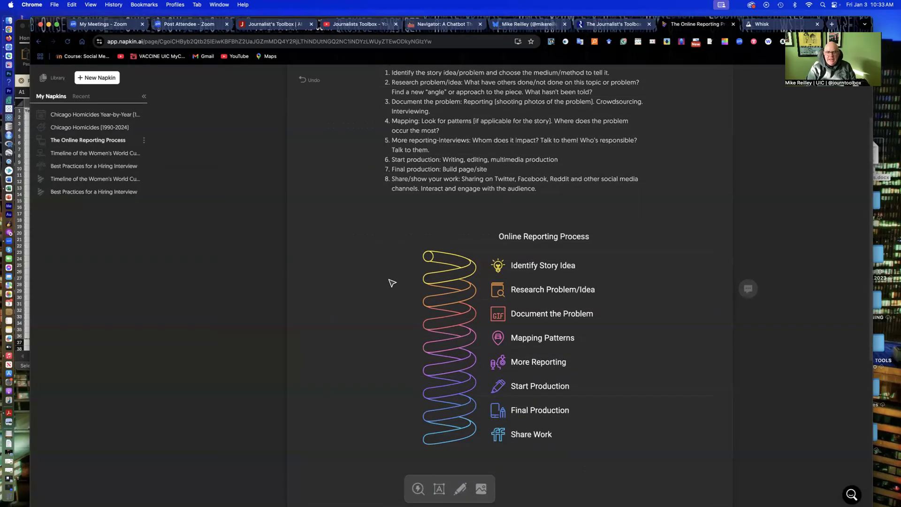
scroll(401, 286, "down", 1)
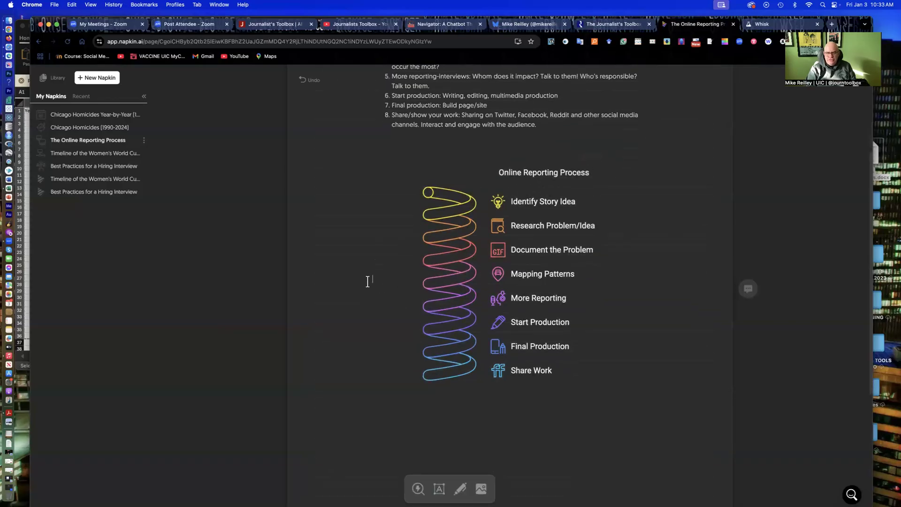
Replace the Start Production step's icon in the spiral with a pen icon.
left_click(451, 271)
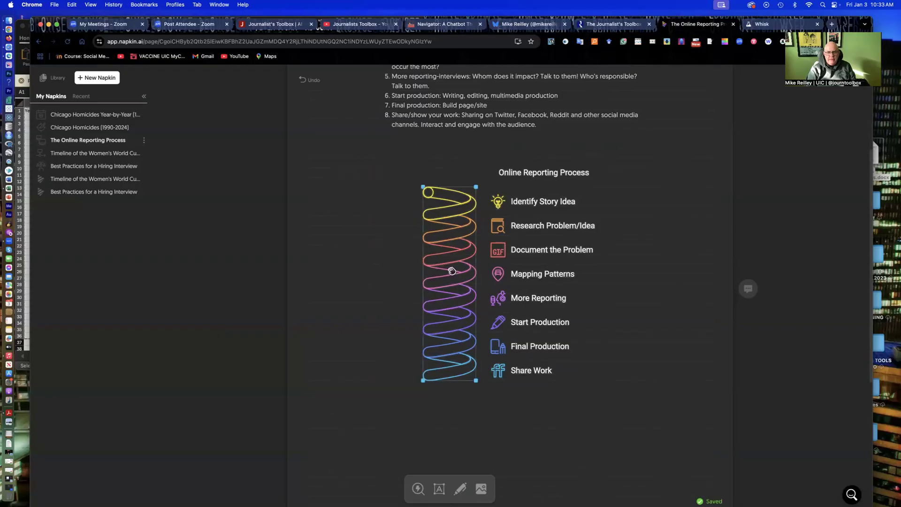
left_click(498, 275)
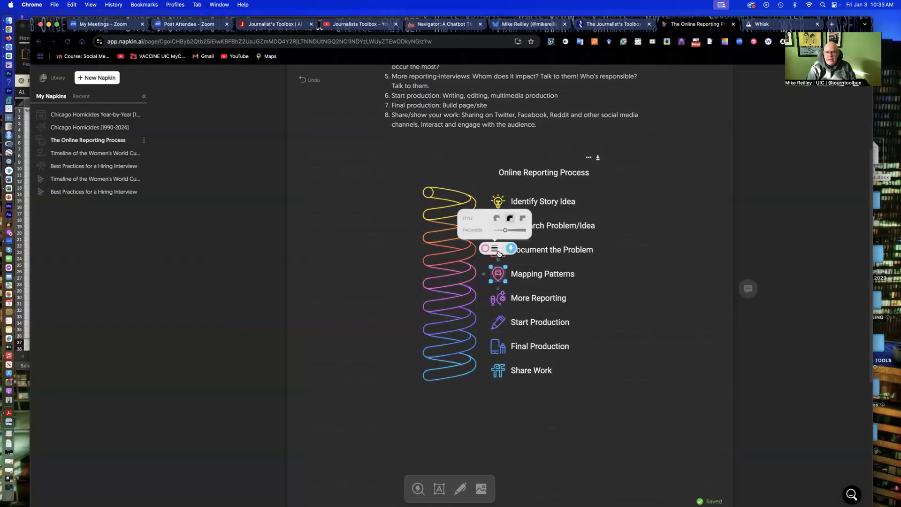
left_click(500, 322)
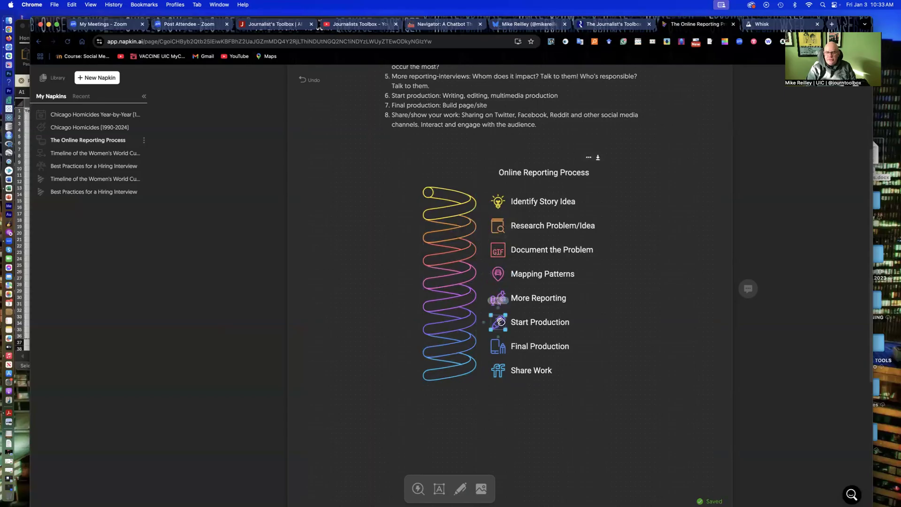
left_click(511, 297)
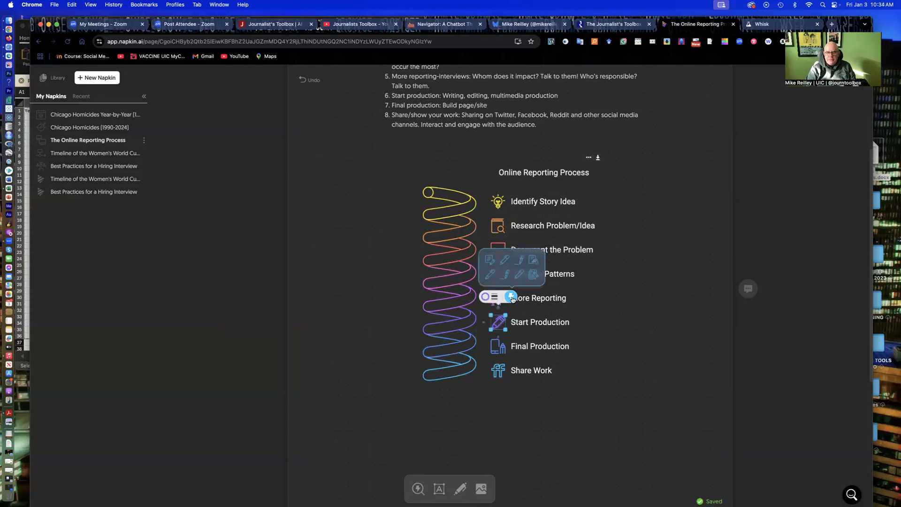
left_click(505, 274)
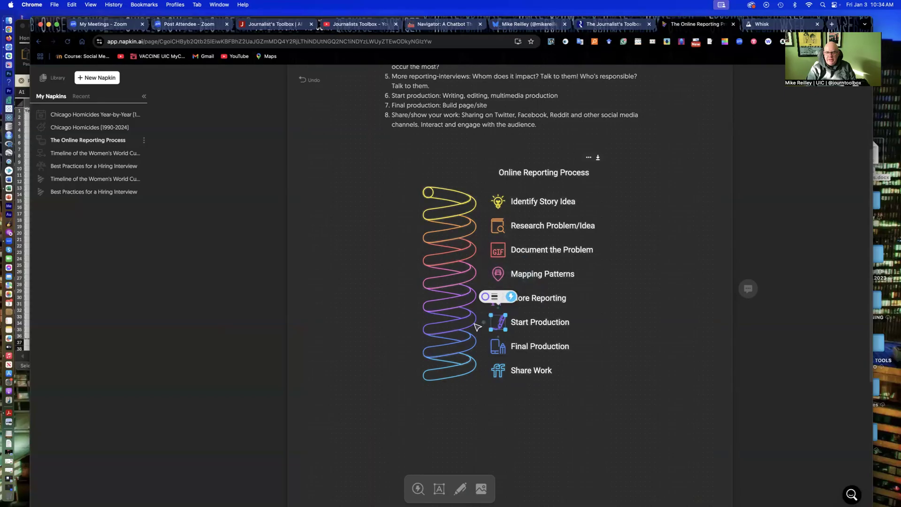
Give the Share Work step a swirl S icon, then open the Best Practices for a Hiring Interview napkin.
left_click(499, 374)
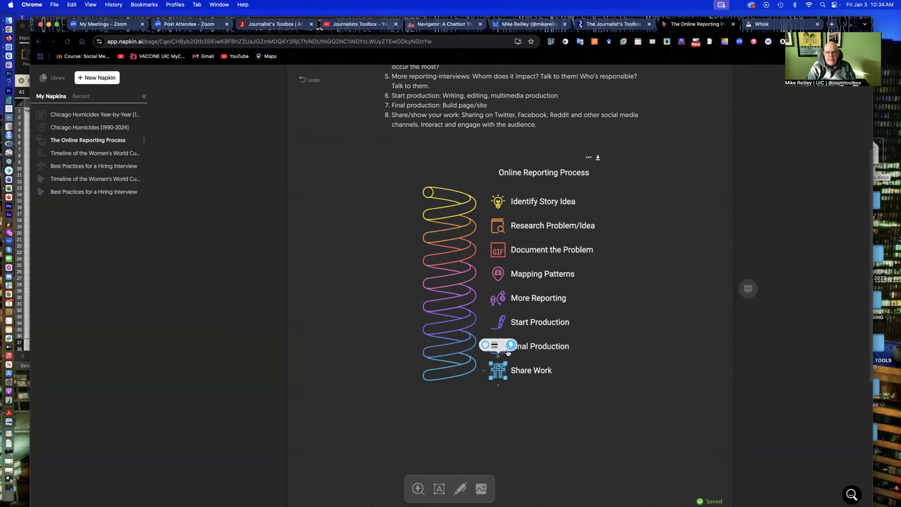
left_click(509, 348)
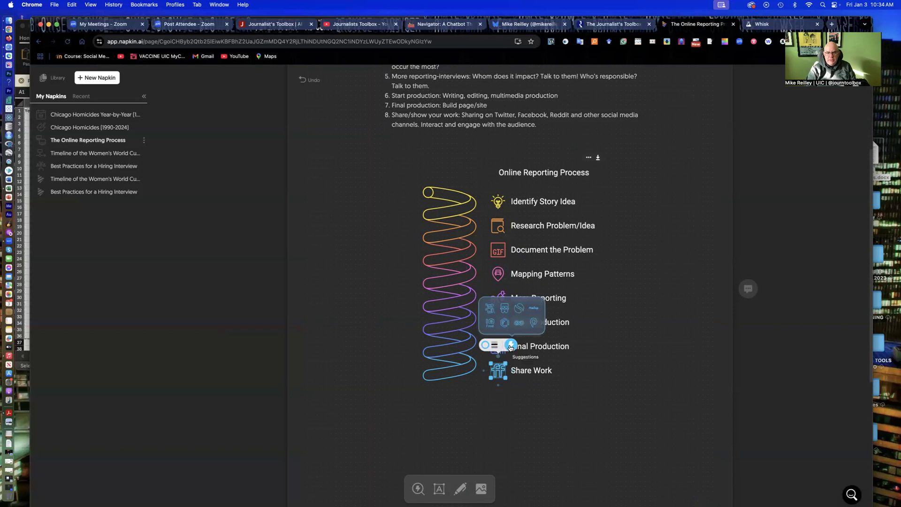
left_click(536, 325)
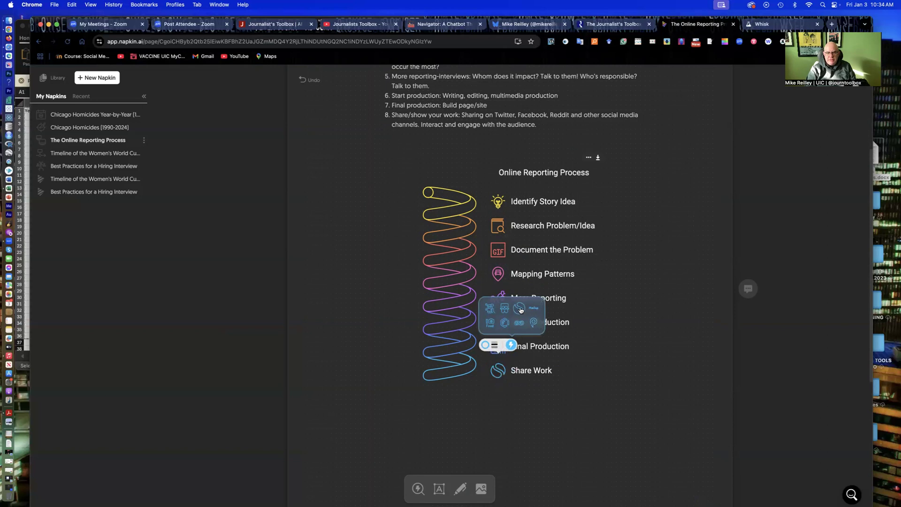
left_click(520, 310)
left_click(373, 319)
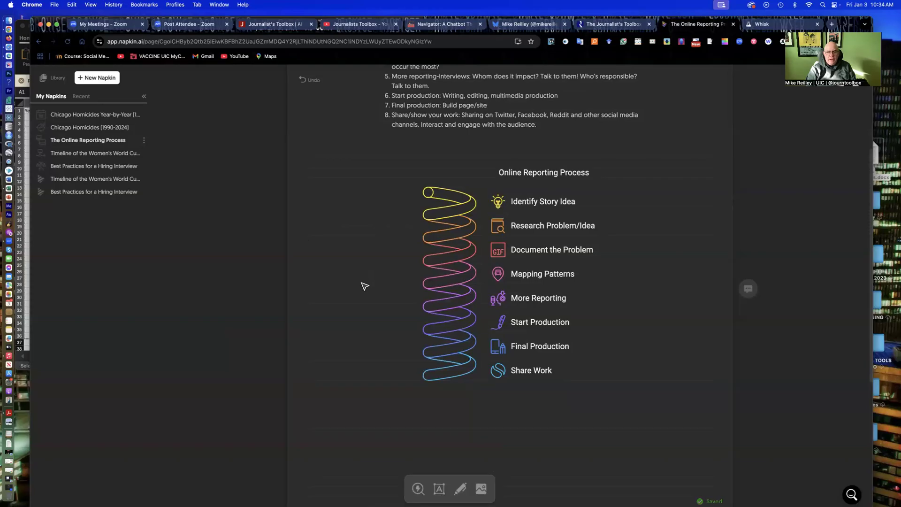
left_click(69, 166)
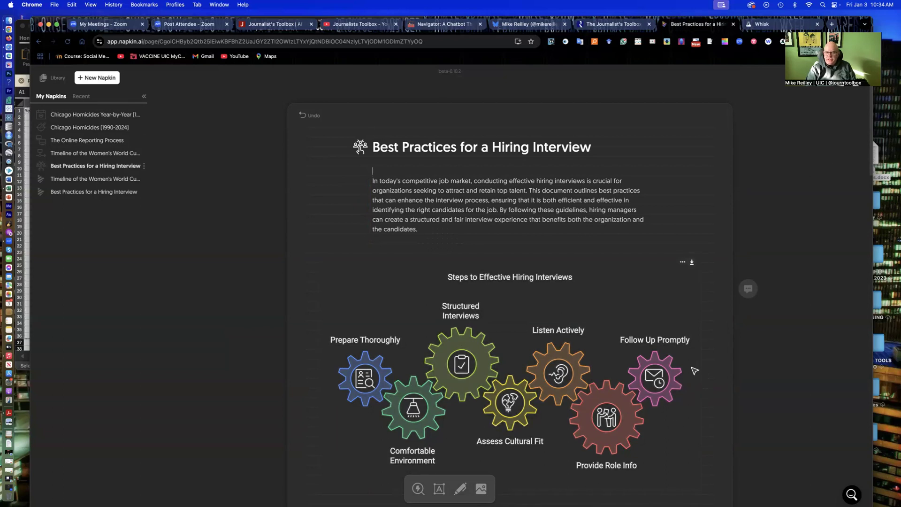
Open the Timeline of the Women's World Cup napkin from the My Napkins sidebar.
left_click(75, 181)
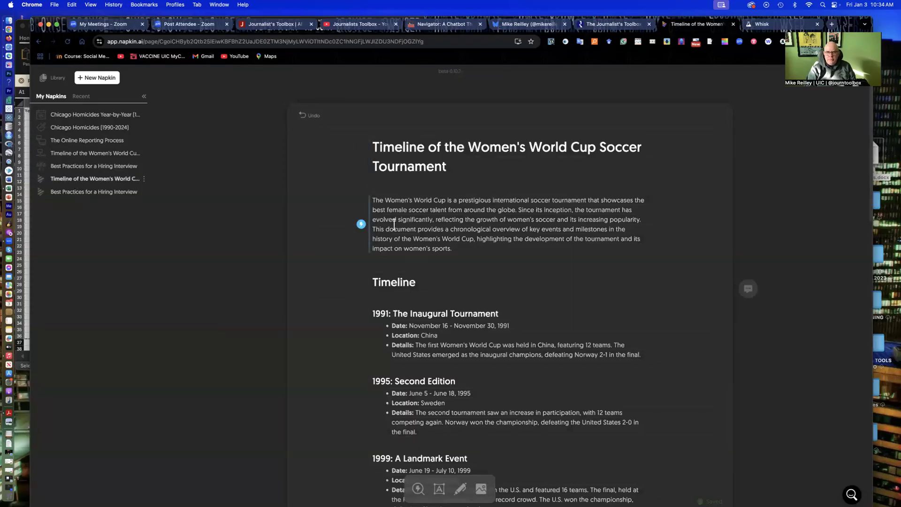
Read through the Women's World Cup timeline, then open the other Best Practices for a Hiring Interview napkin.
scroll(391, 226, "down", 5)
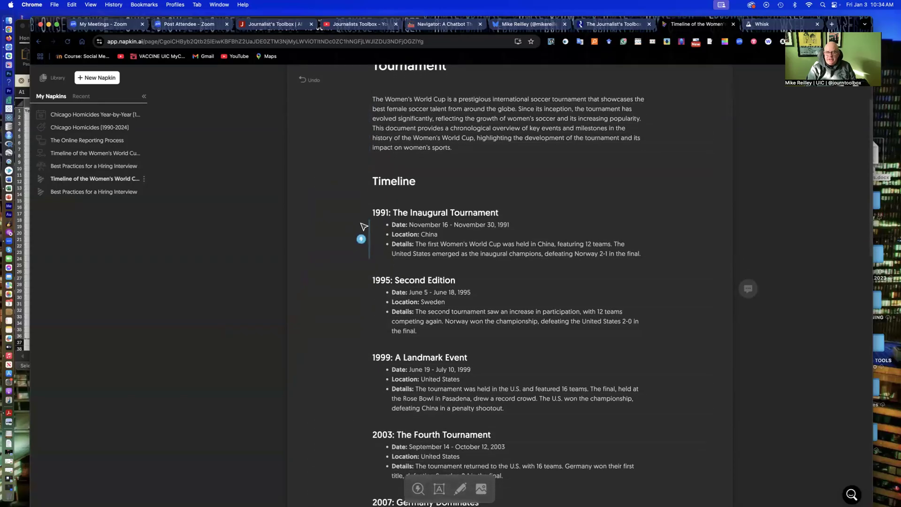
scroll(376, 169, "down", 4)
scroll(378, 162, "down", 1)
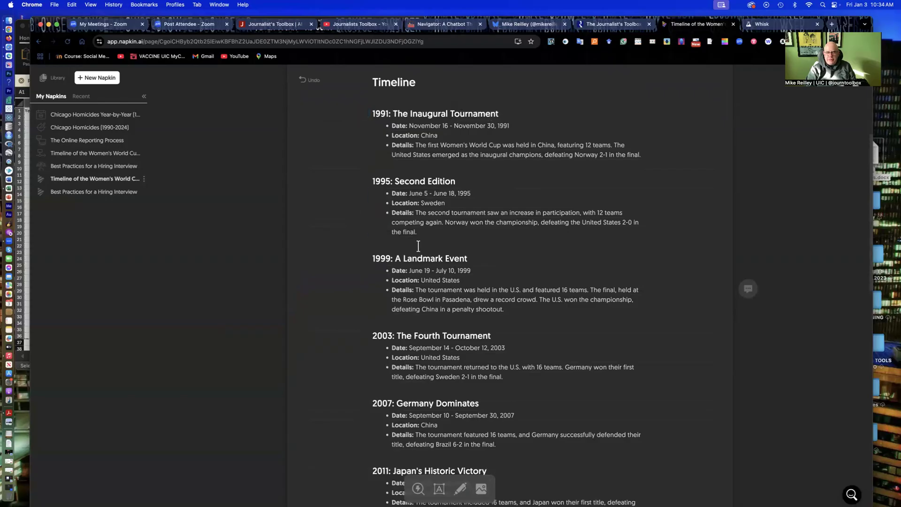
scroll(407, 273, "up", 3)
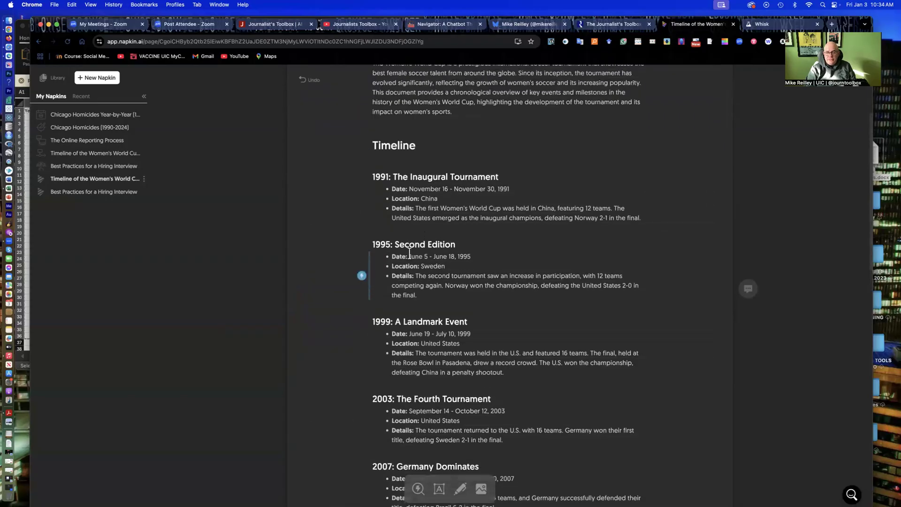
left_click_drag(415, 212, 647, 226)
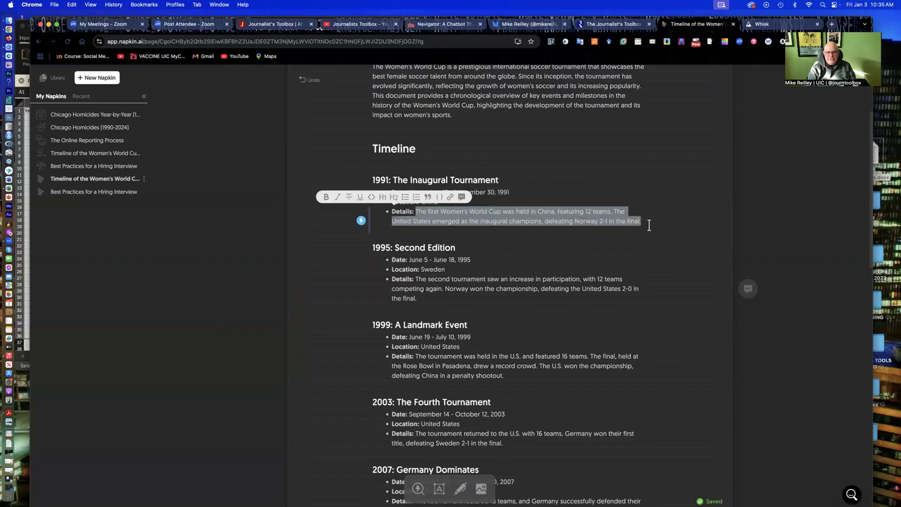
left_click(509, 210)
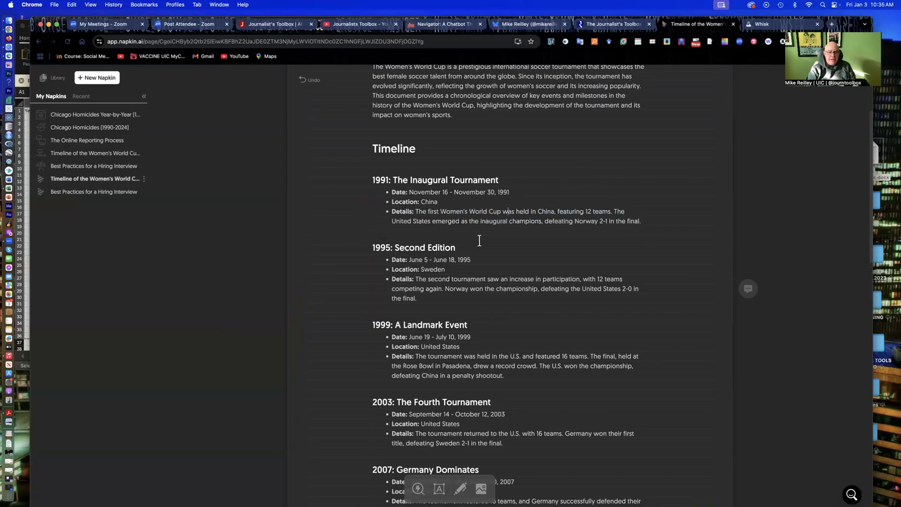
scroll(479, 240, "down", 10)
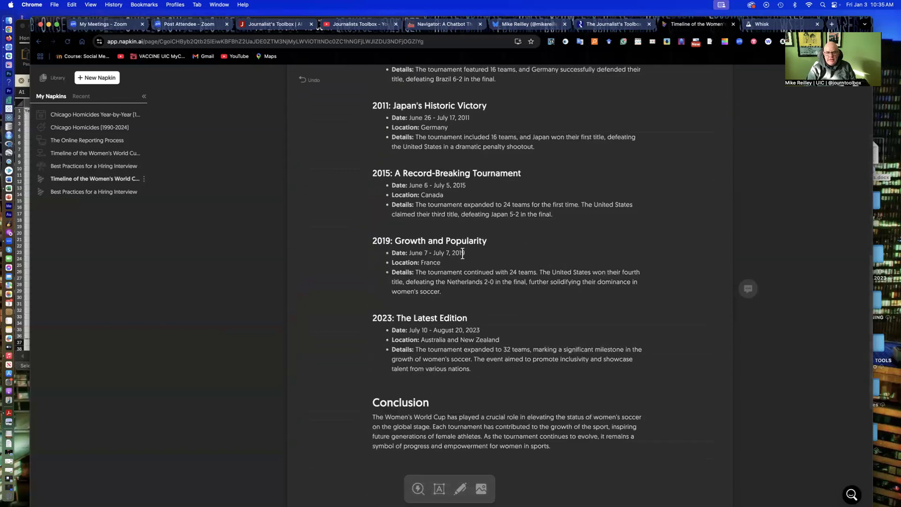
scroll(462, 253, "up", 12)
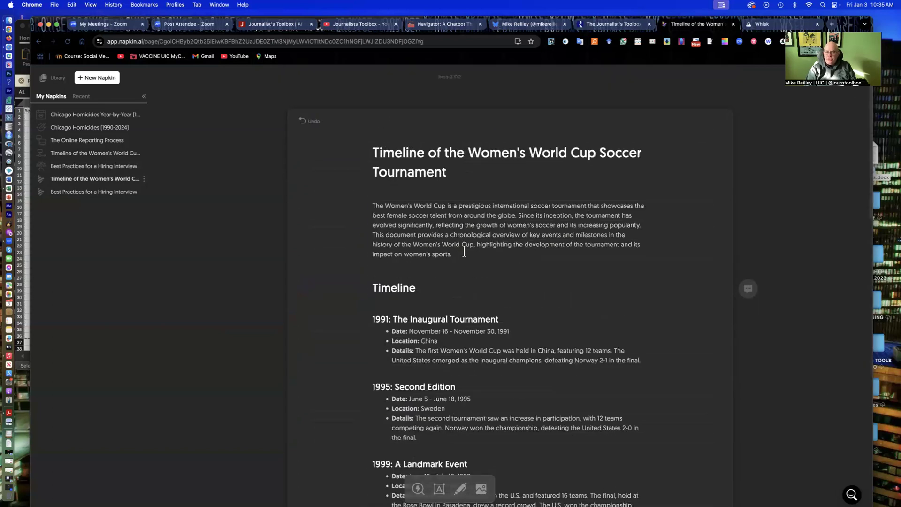
scroll(463, 239, "down", 1)
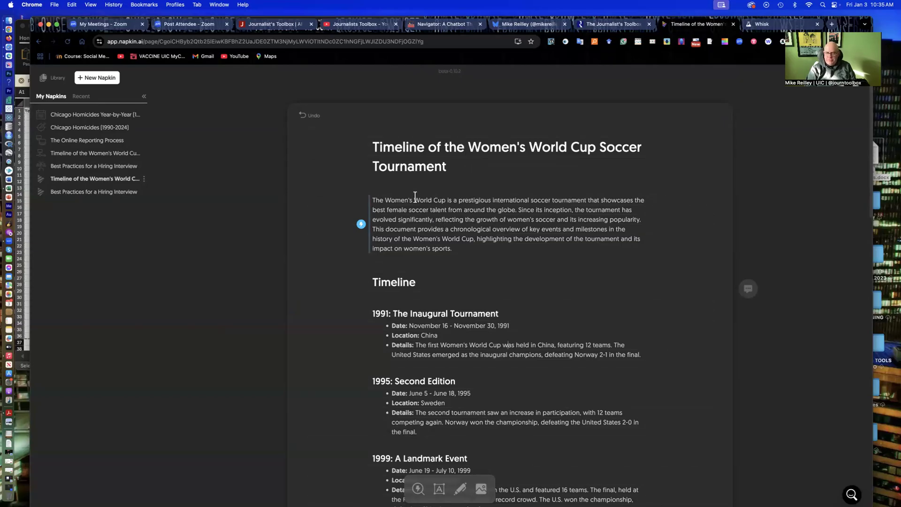
left_click(80, 191)
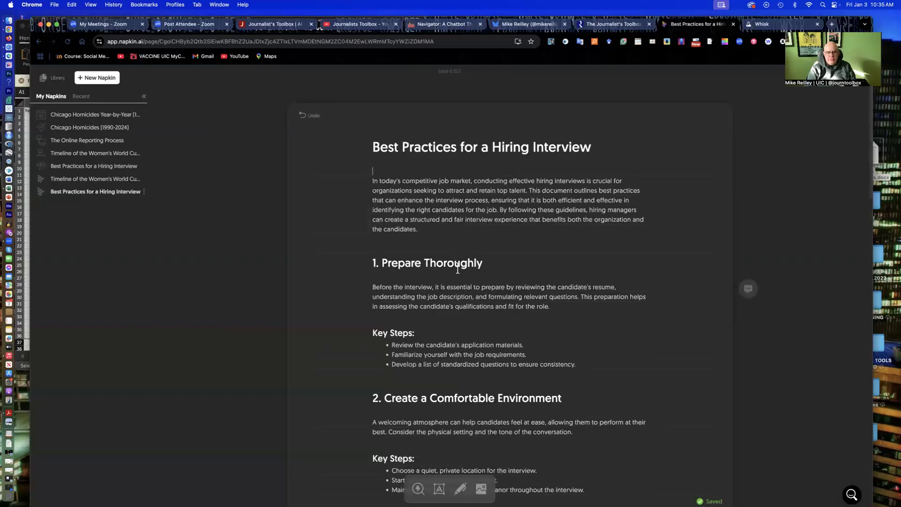
Reopen the Chicago Homicides Year-by-Year napkin, then switch to the Journalist's Toolbox browser tab.
scroll(347, 267, "down", 4)
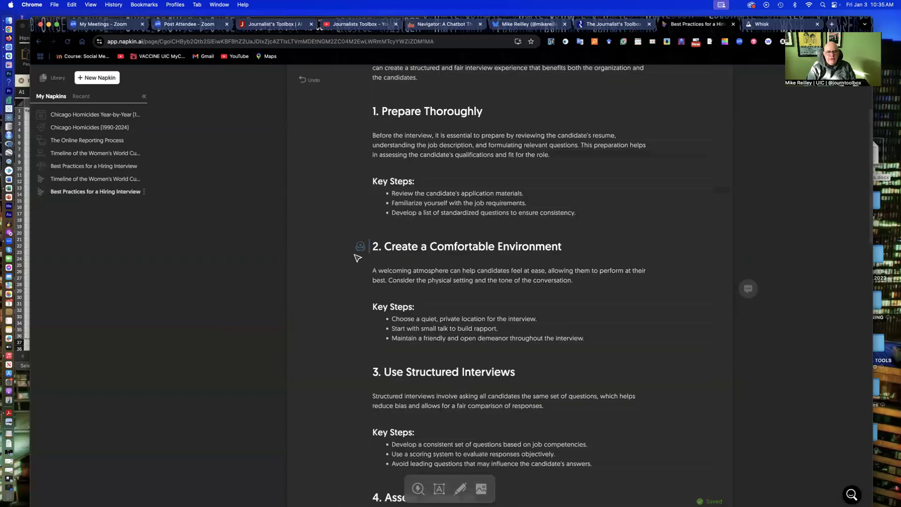
scroll(342, 242, "up", 4)
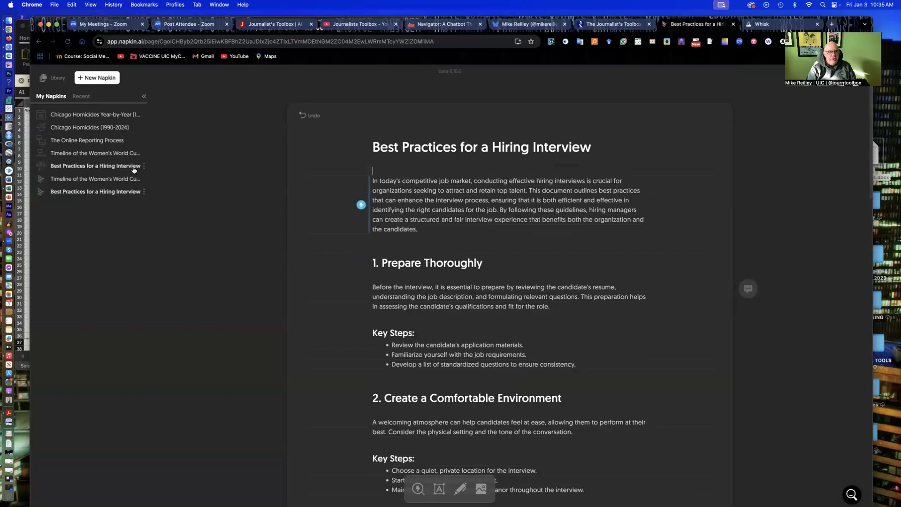
left_click(85, 115)
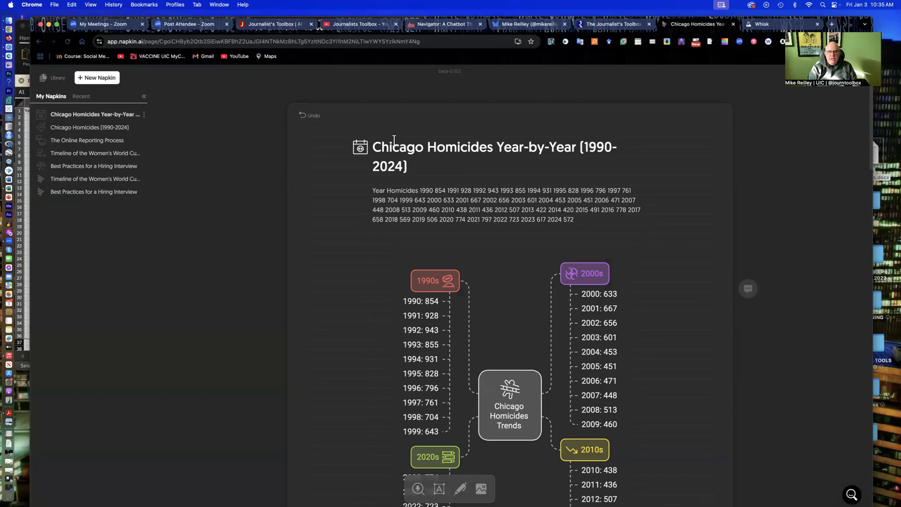
left_click(278, 25)
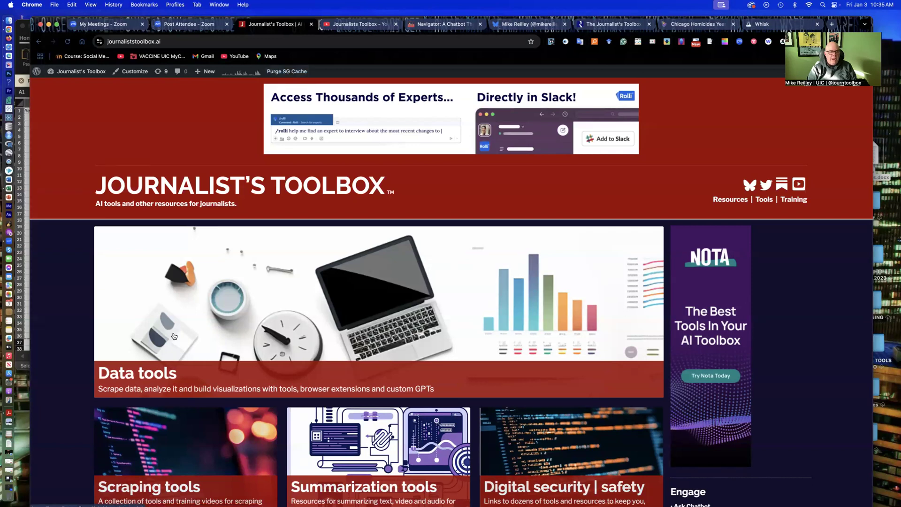
Open the Data tools page from the Journalist's Toolbox home page and scroll through its tool list.
scroll(148, 384, "down", 3)
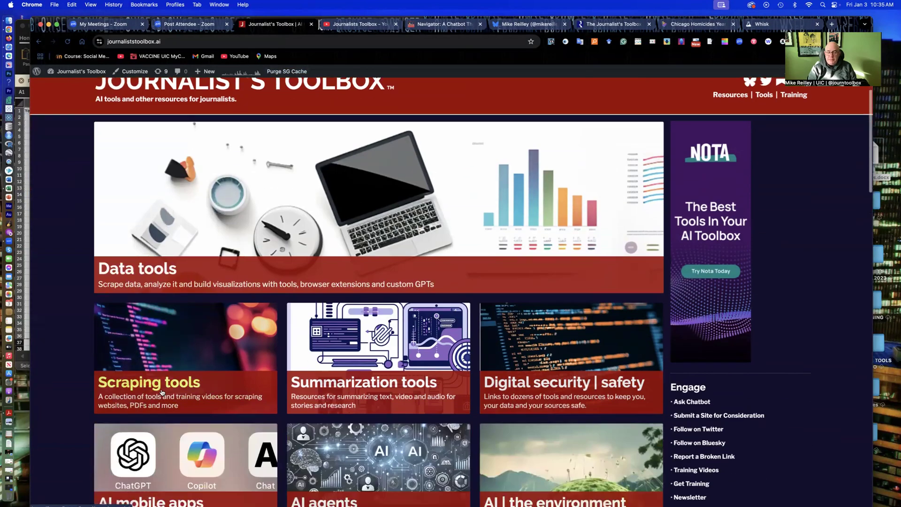
left_click(144, 268)
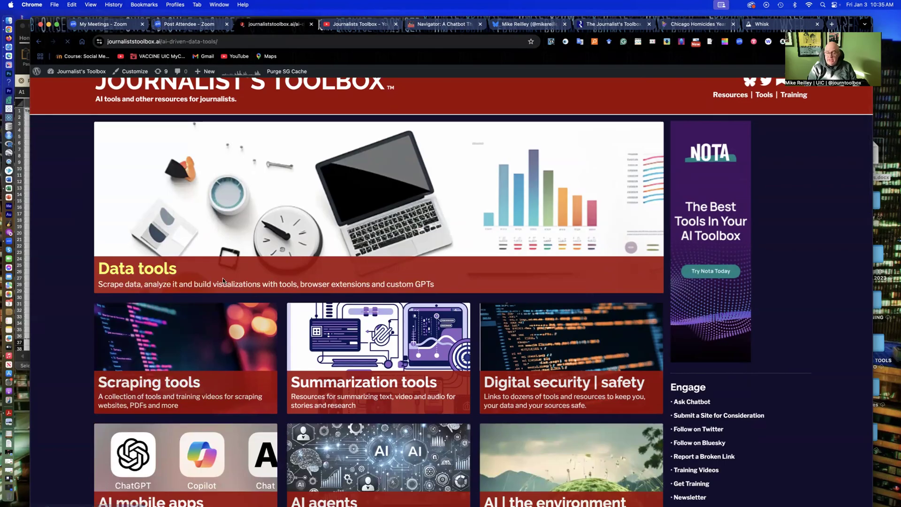
scroll(268, 319, "down", 10)
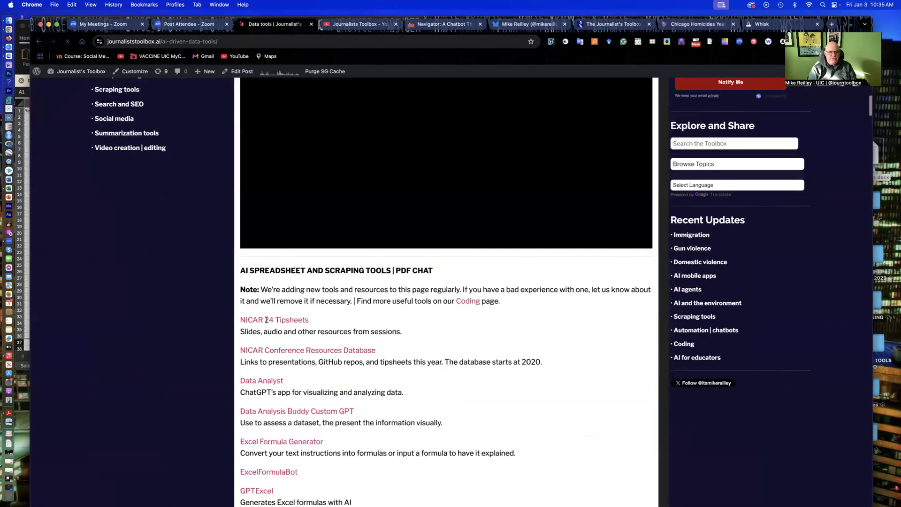
scroll(265, 322, "down", 15)
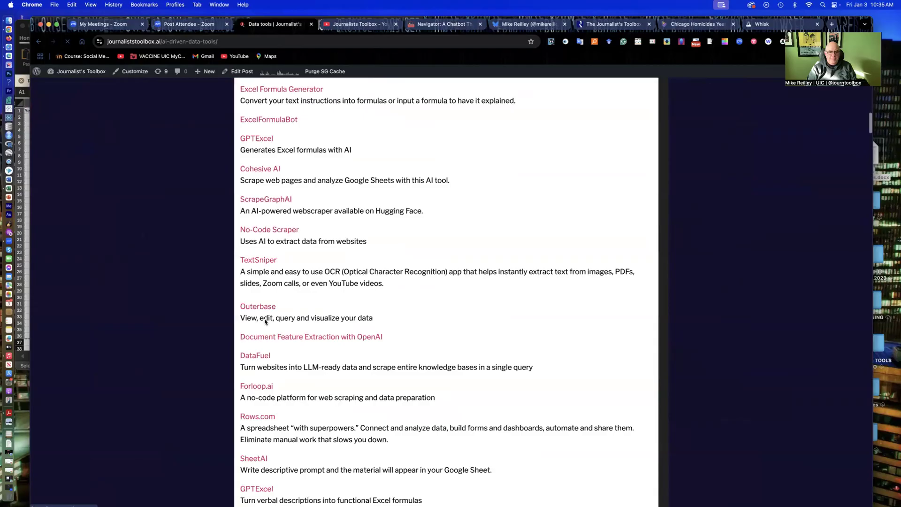
scroll(265, 322, "down", 15)
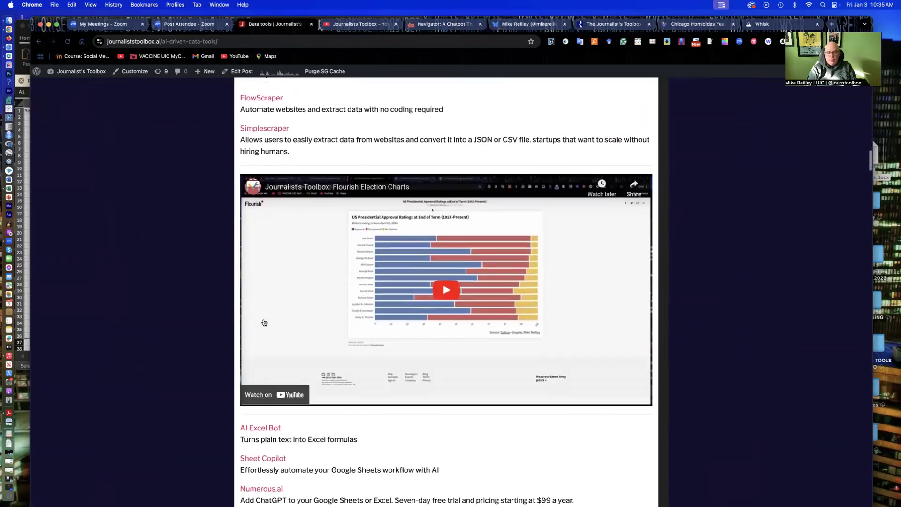
scroll(264, 322, "down", 10)
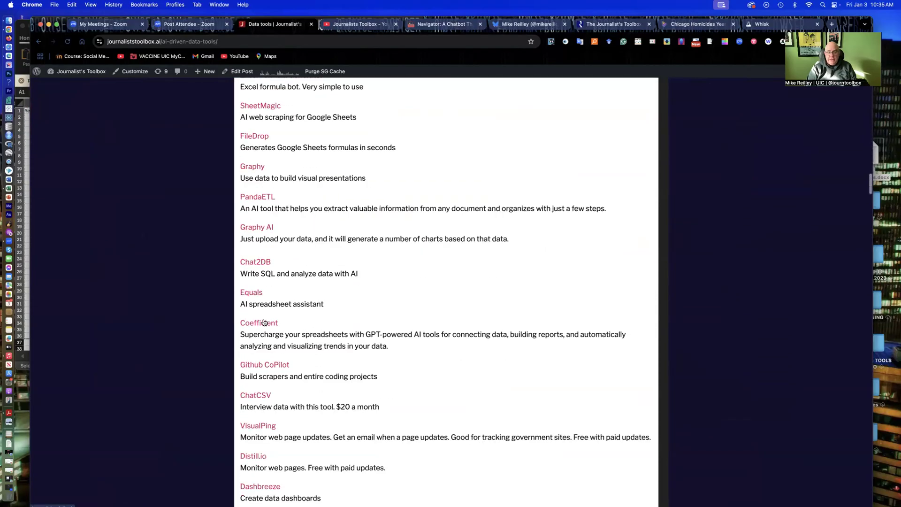
scroll(263, 319, "down", 4)
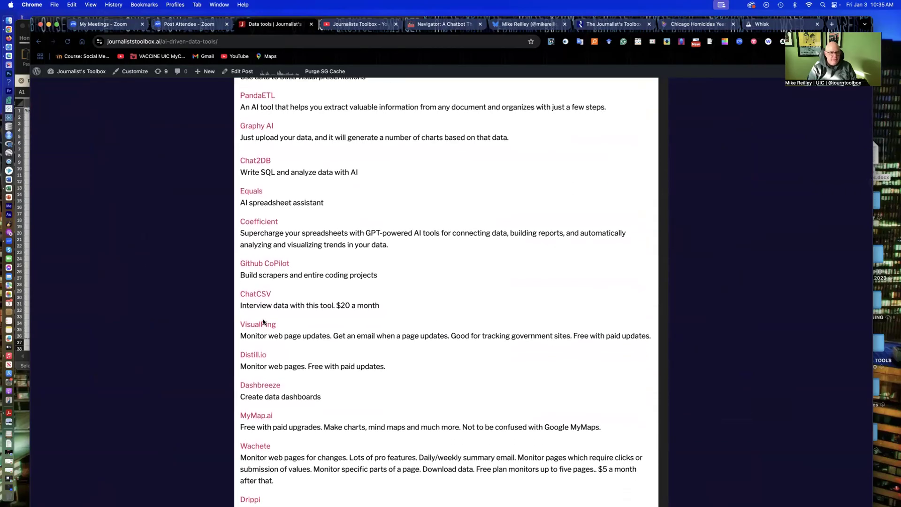
Review the AI spreadsheet, scraping and PDF-chat tools, then scroll back to the page top.
scroll(263, 322, "up", 10)
scroll(263, 322, "up", 12)
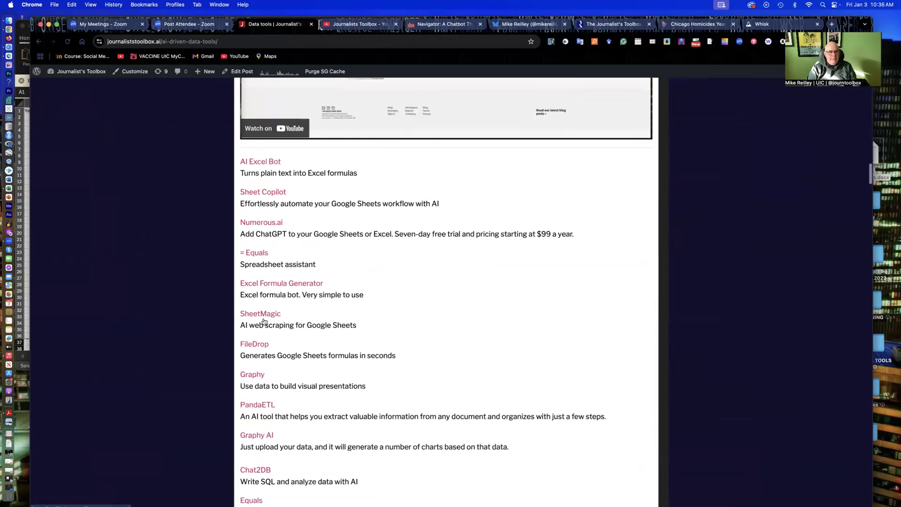
scroll(263, 321, "up", 15)
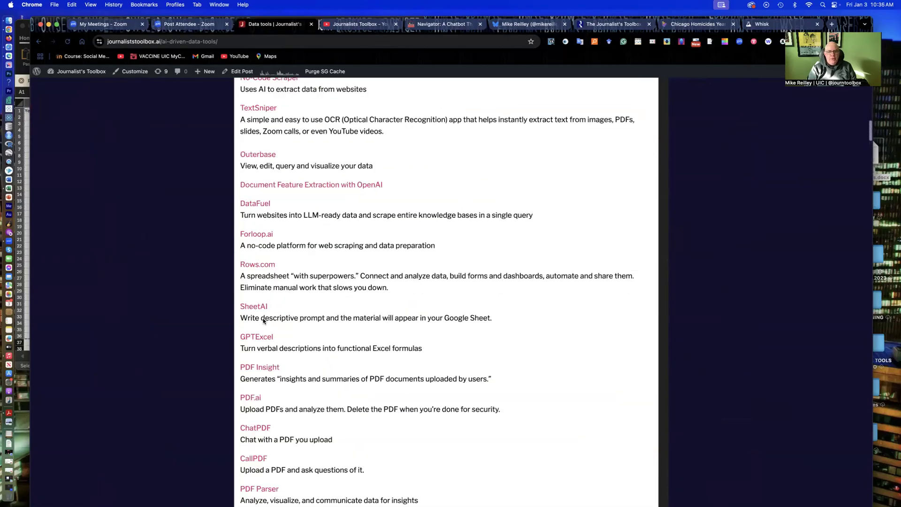
scroll(439, 222, "down", 7)
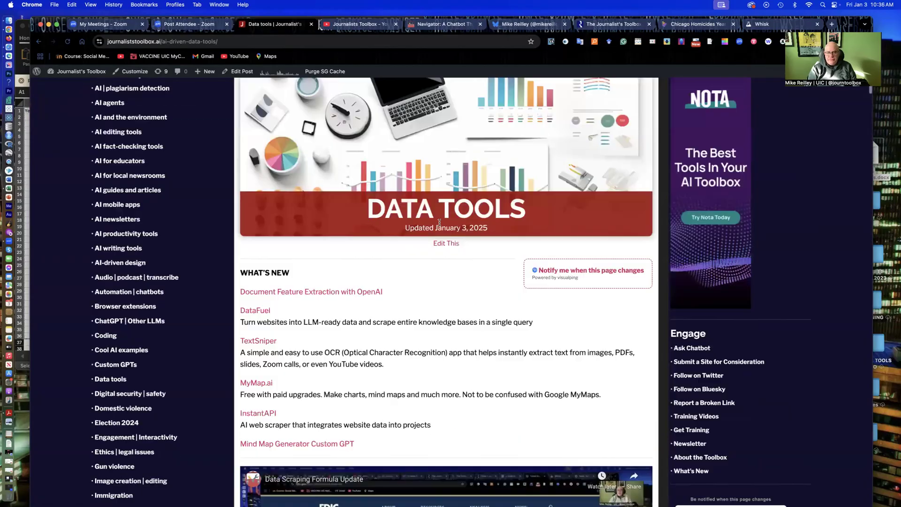
scroll(422, 305, "down", 12)
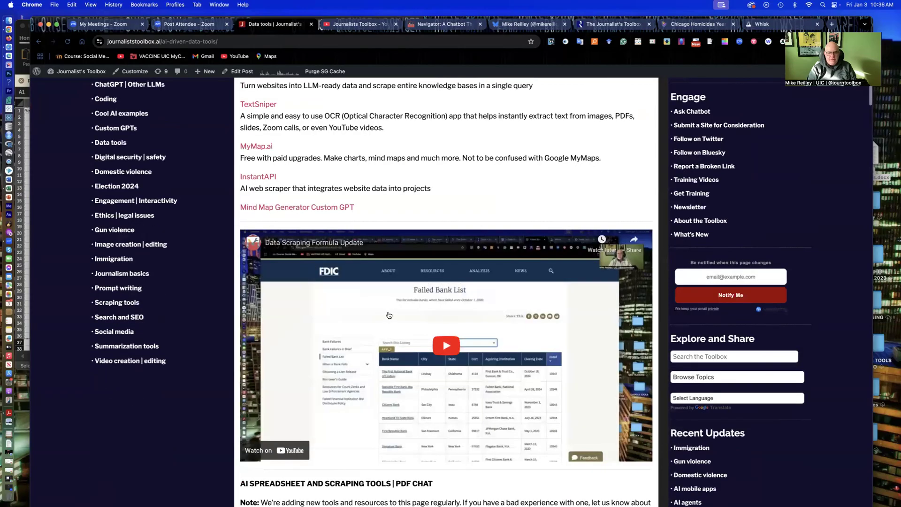
scroll(386, 312, "down", 10)
scroll(377, 308, "down", 15)
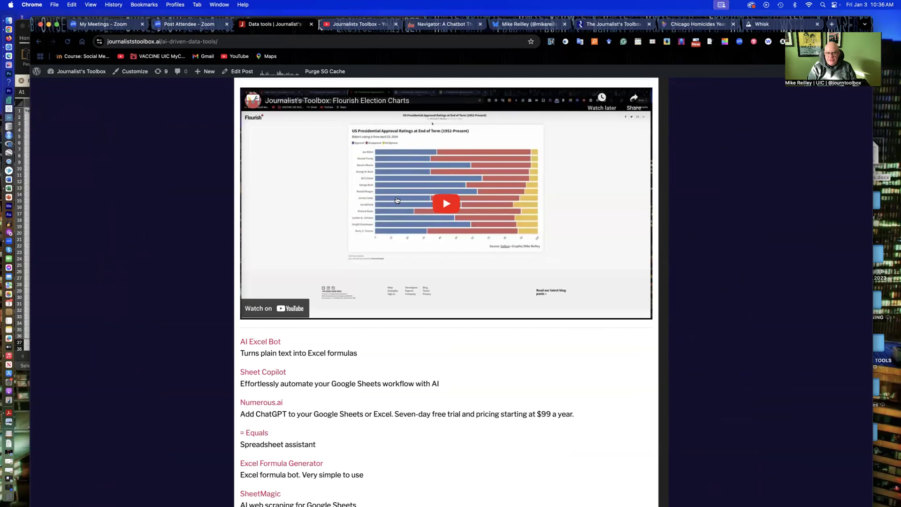
scroll(445, 295, "down", 10)
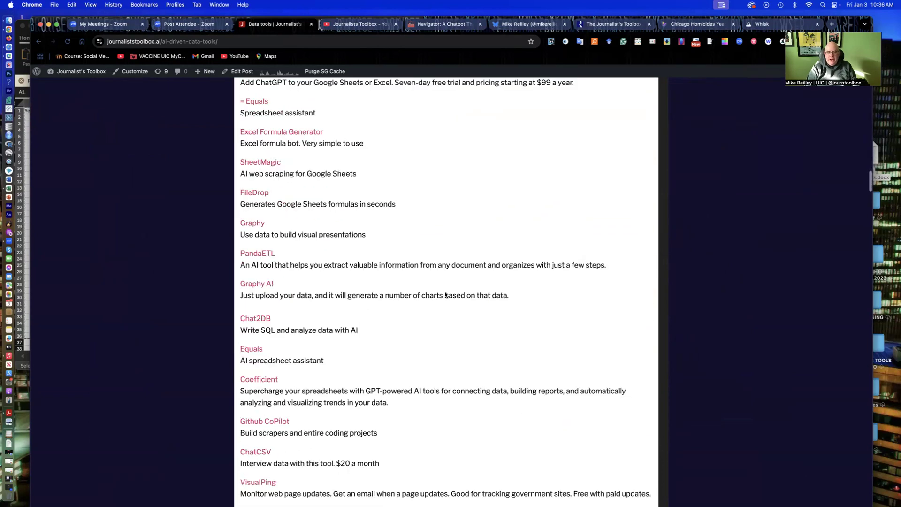
scroll(444, 295, "up", 15)
scroll(445, 295, "up", 10)
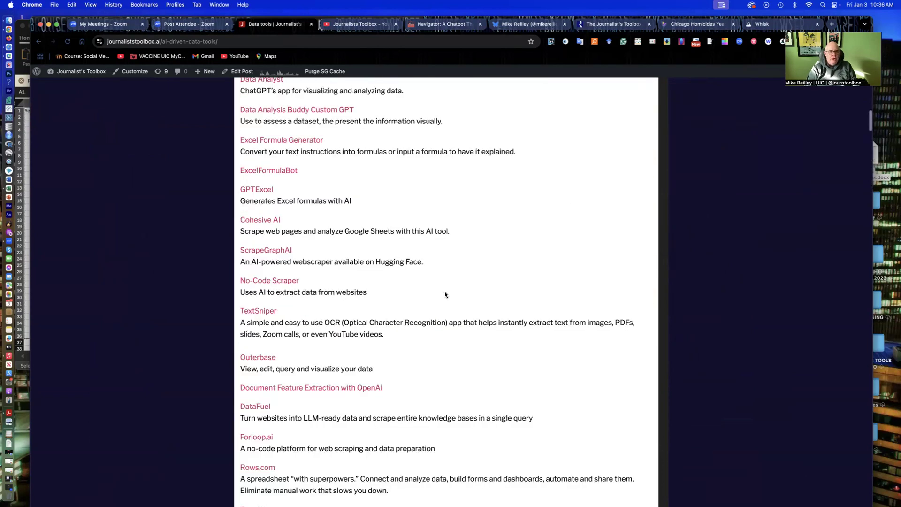
scroll(445, 295, "up", 10)
scroll(419, 274, "up", 5)
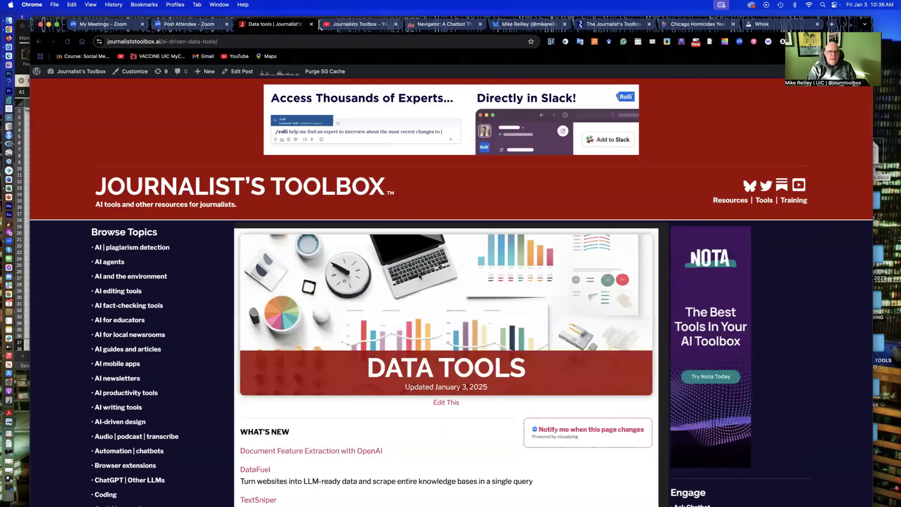
Go back to the Journalist's Toolbox home page and open the Scraping tools topic page.
left_click(331, 195)
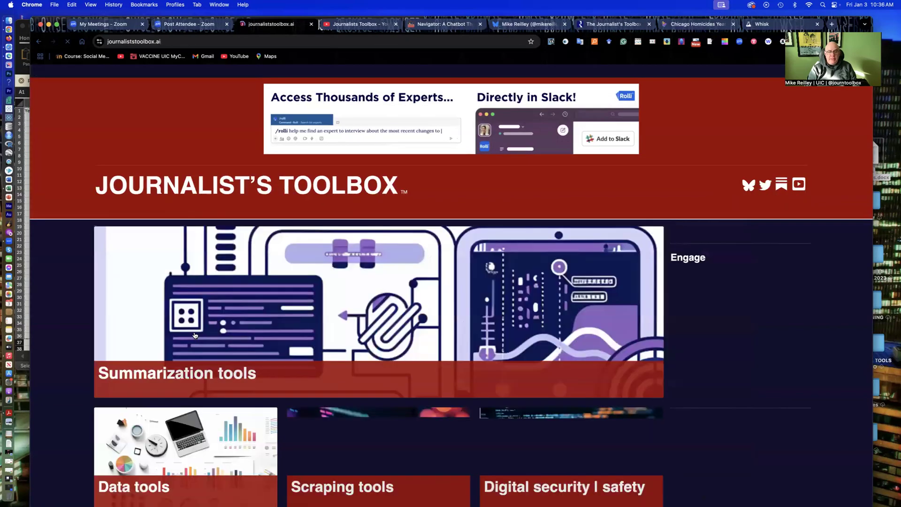
scroll(329, 411, "down", 3)
left_click(331, 414)
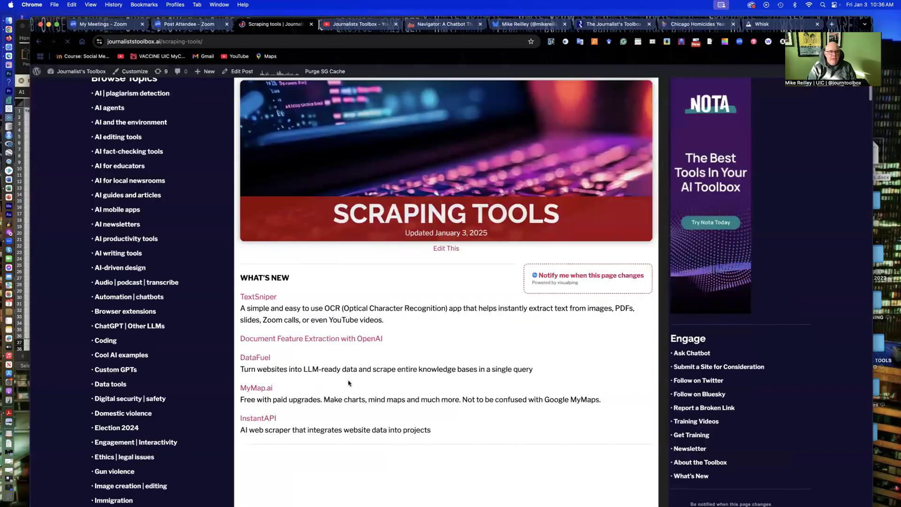
scroll(335, 349, "down", 10)
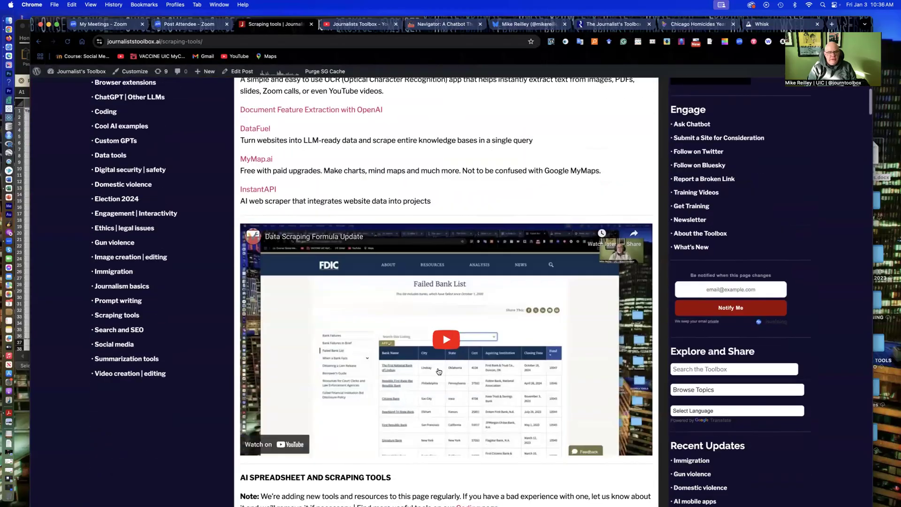
scroll(439, 370, "down", 10)
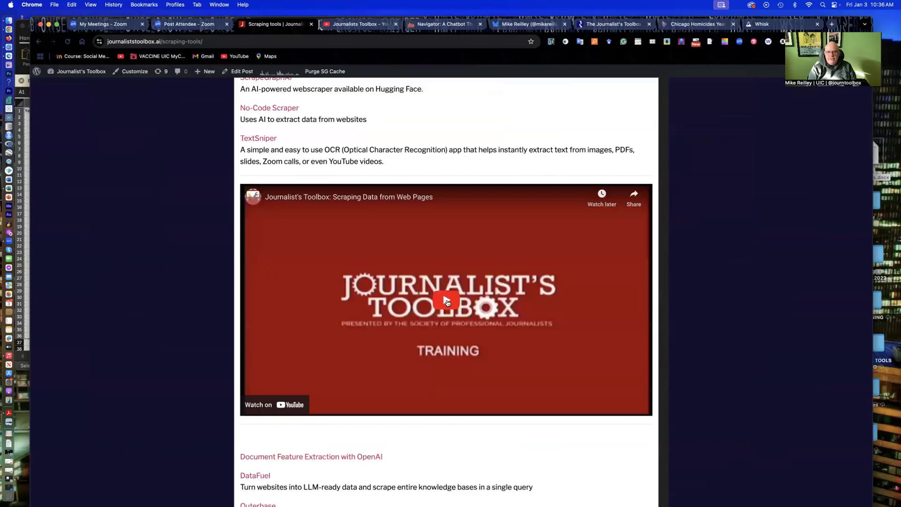
scroll(486, 281, "up", 20)
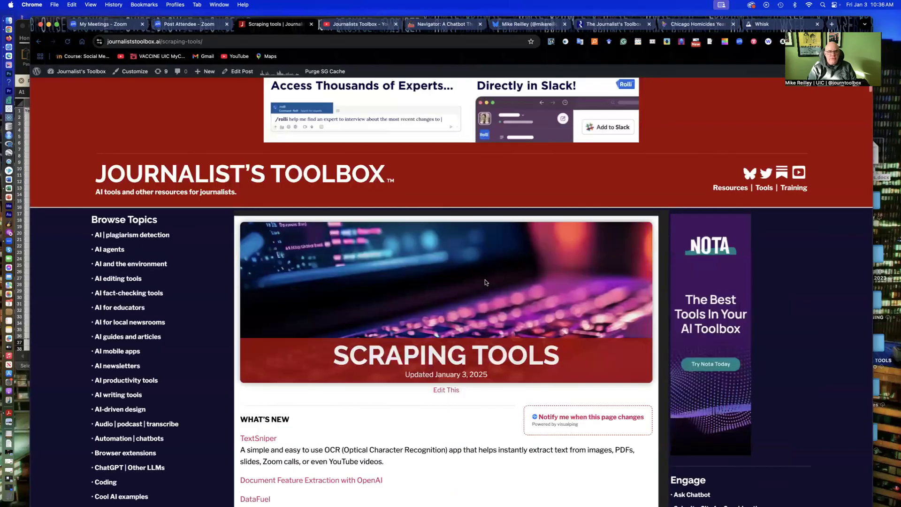
Browse the Journalists Toolbox YouTube channel's Videos grid down to uploads from several years ago.
left_click(341, 26)
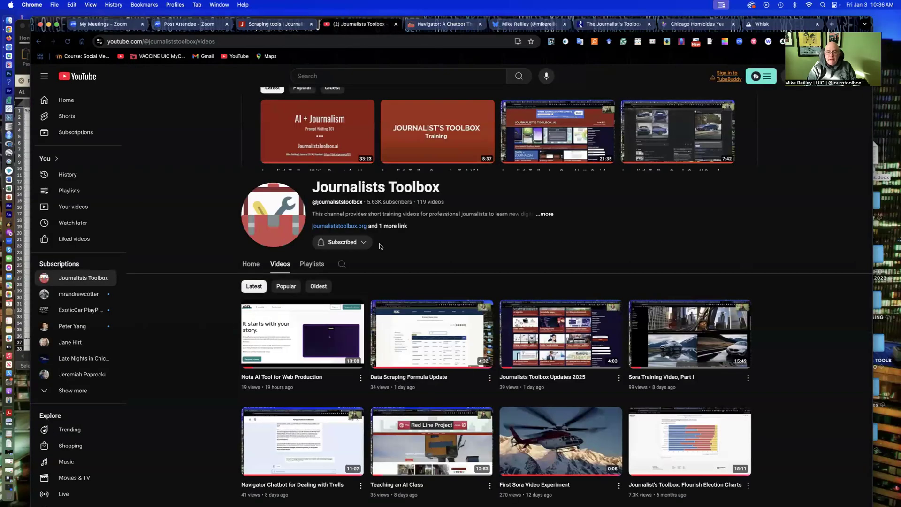
scroll(381, 247, "down", 3)
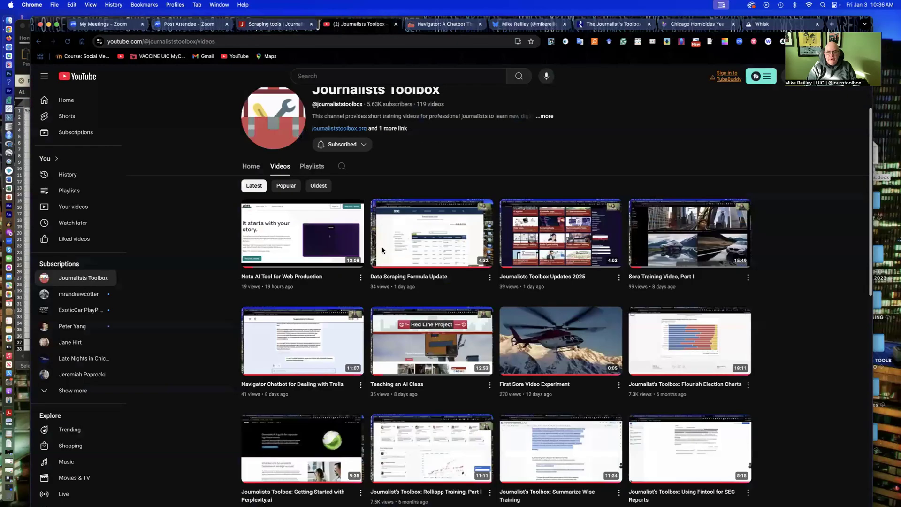
scroll(382, 247, "down", 6)
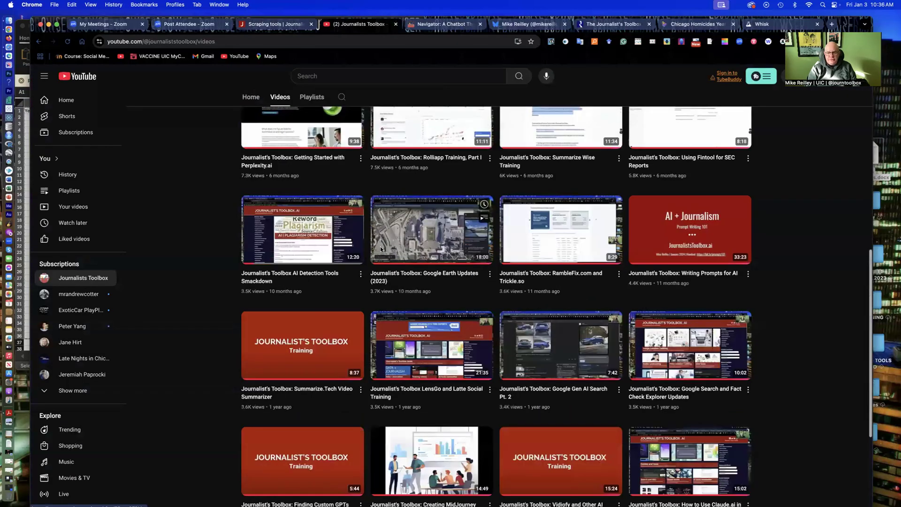
scroll(380, 248, "down", 6)
scroll(381, 250, "down", 10)
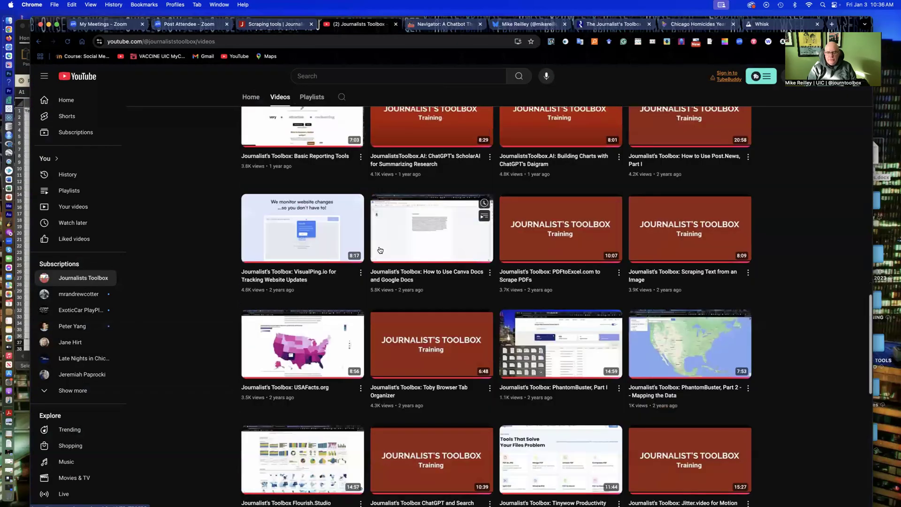
scroll(380, 250, "down", 4)
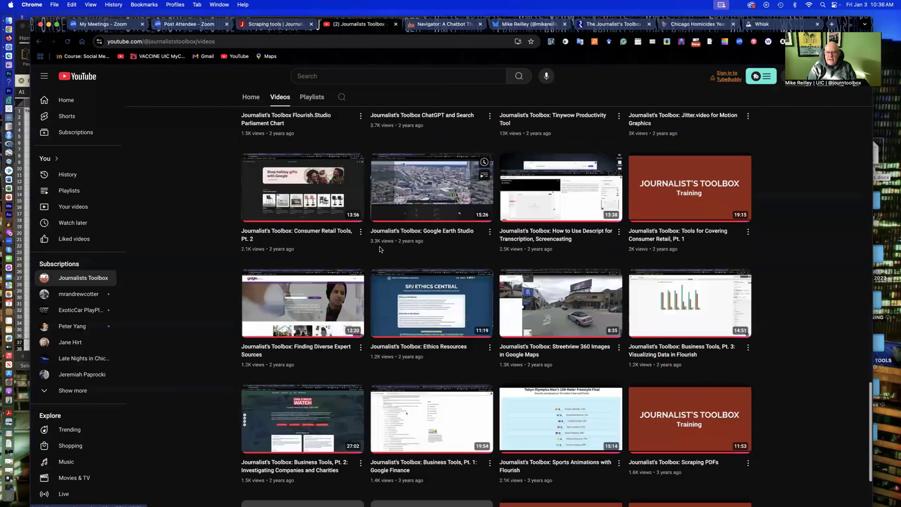
scroll(378, 251, "down", 10)
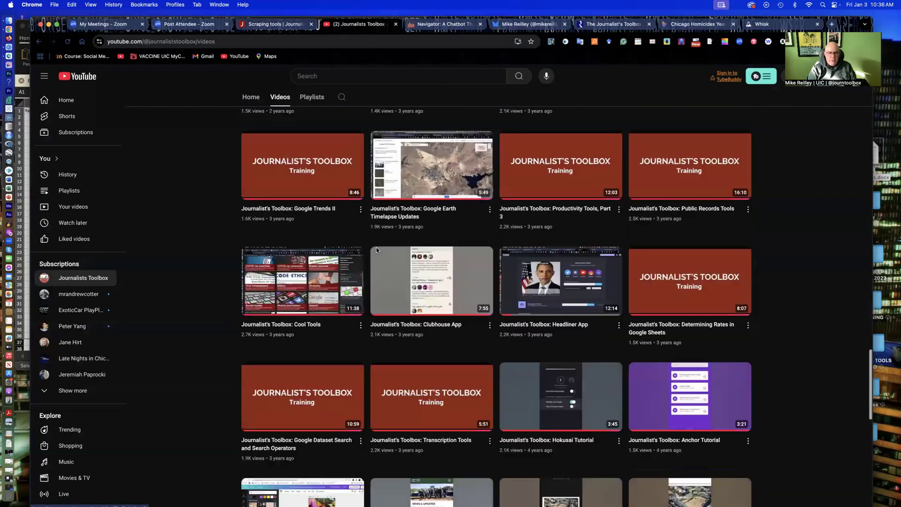
scroll(379, 249, "up", 10)
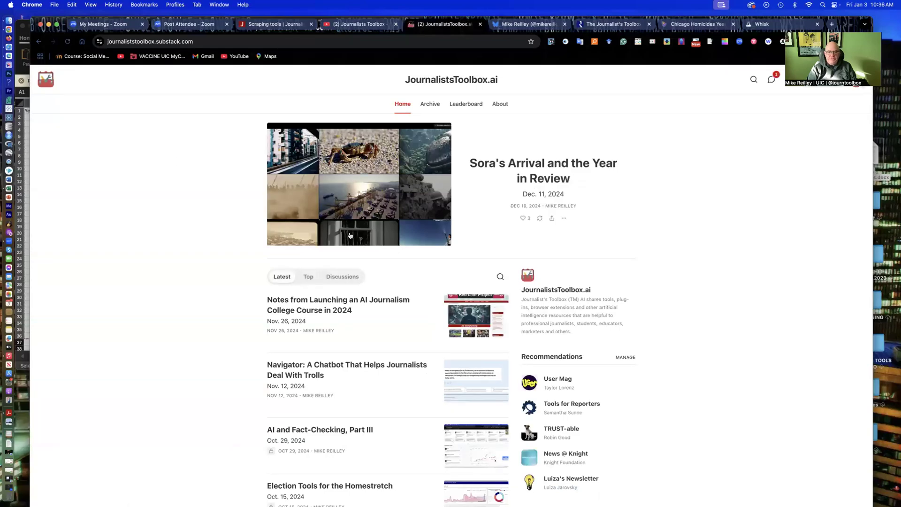
Open the Substack post 'Sora's Arrival and the Year in Review' and begin reading it.
mouse_move(515, 186)
left_click(535, 169)
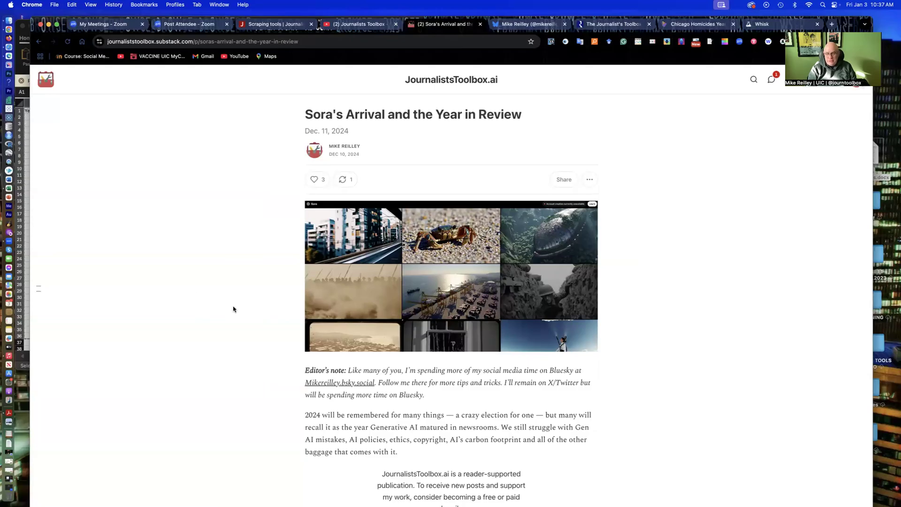
scroll(233, 306, "down", 5)
scroll(231, 304, "down", 6)
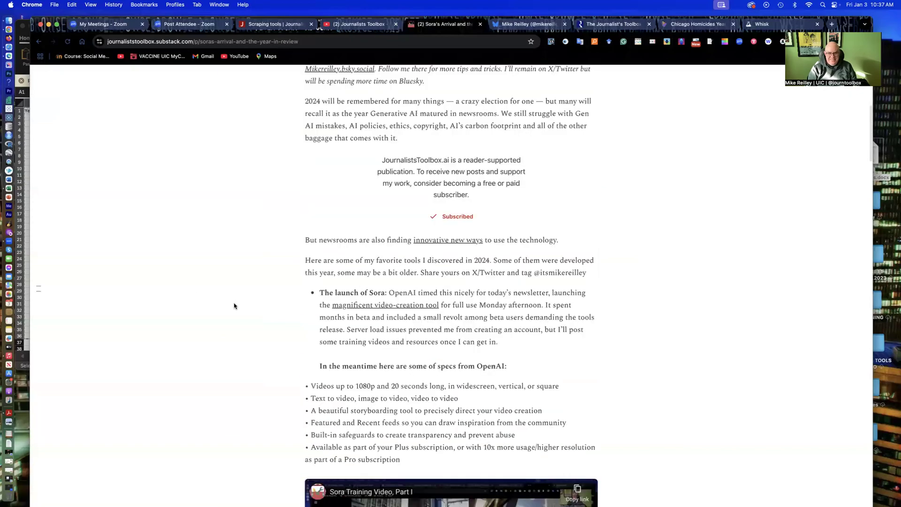
scroll(229, 304, "down", 4)
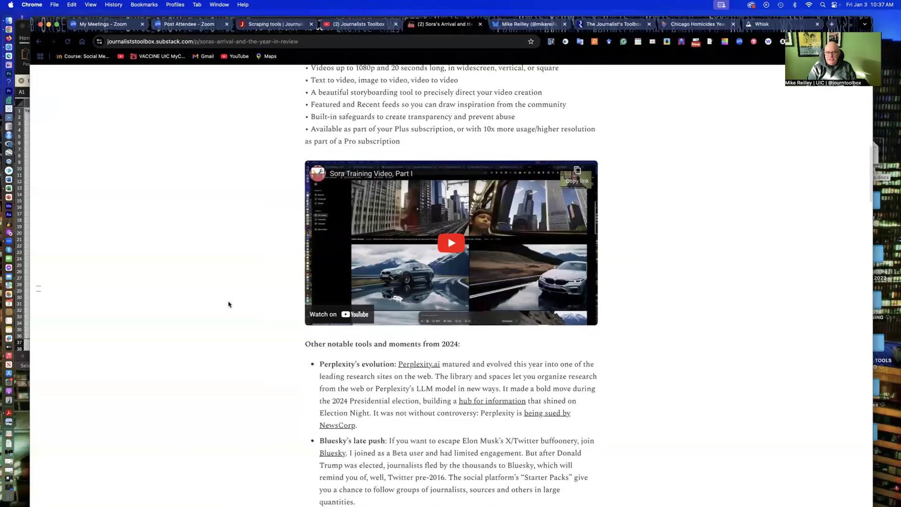
scroll(263, 306, "down", 6)
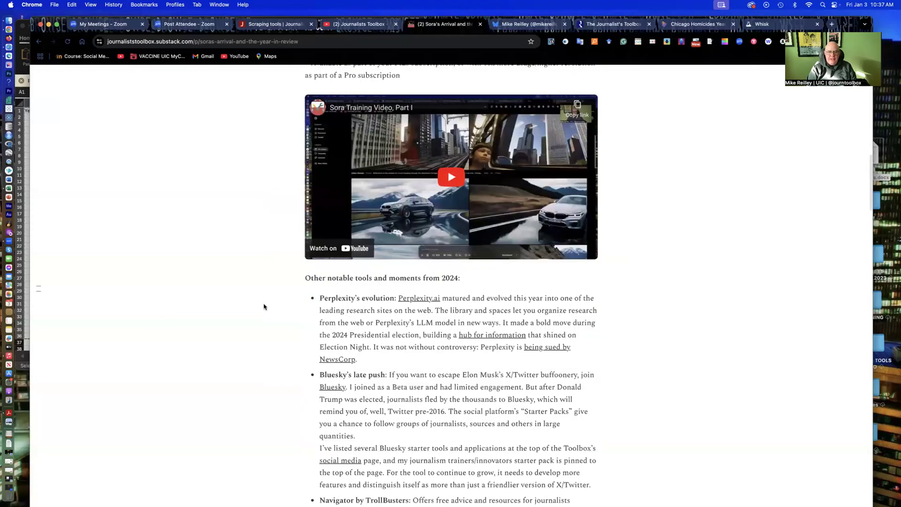
Read through the rest of the article, then switch to the Bluesky profile.
scroll(260, 305, "down", 15)
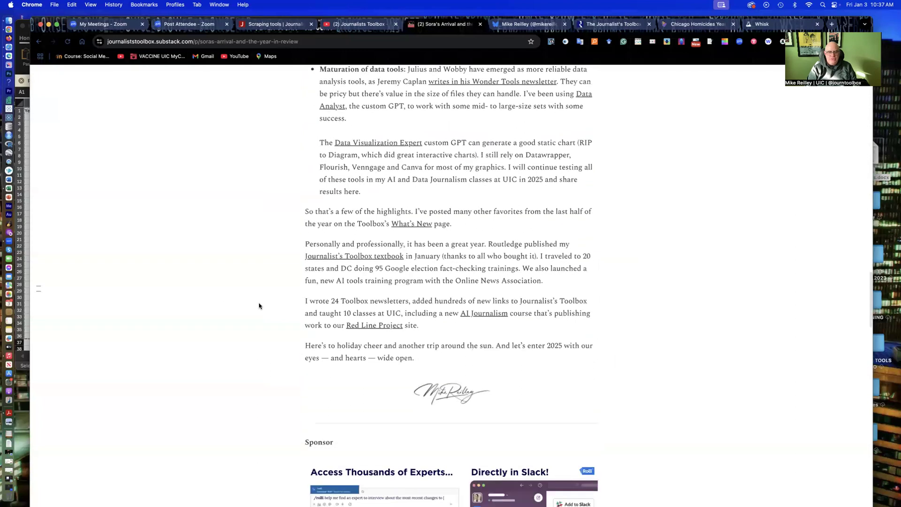
scroll(259, 306, "down", 15)
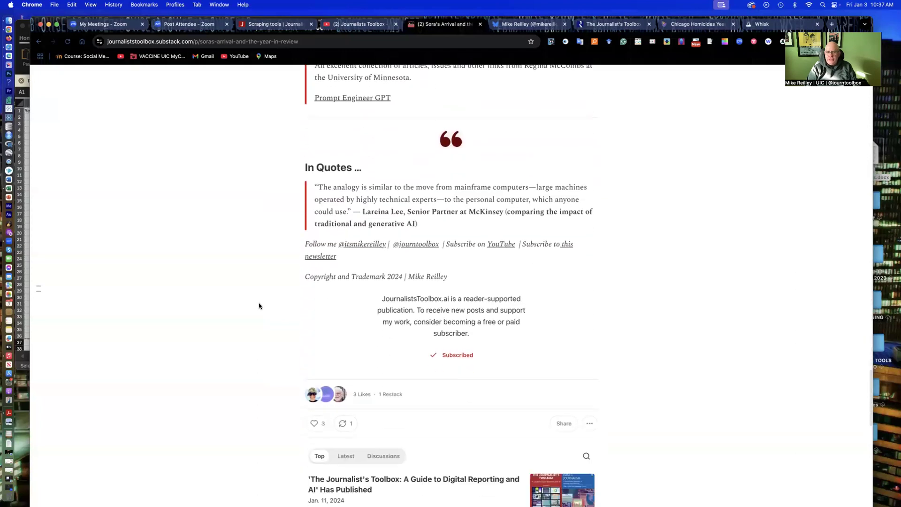
scroll(259, 306, "down", 5)
scroll(258, 306, "up", 15)
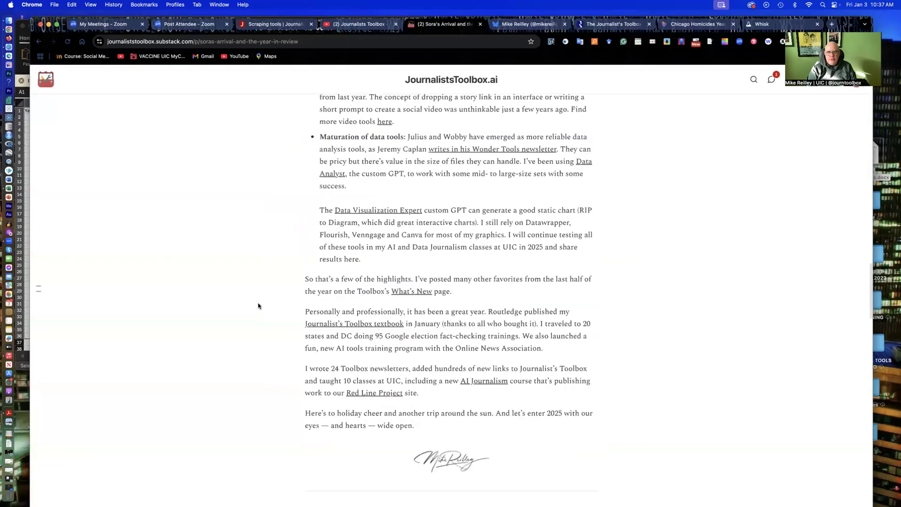
scroll(257, 305, "up", 20)
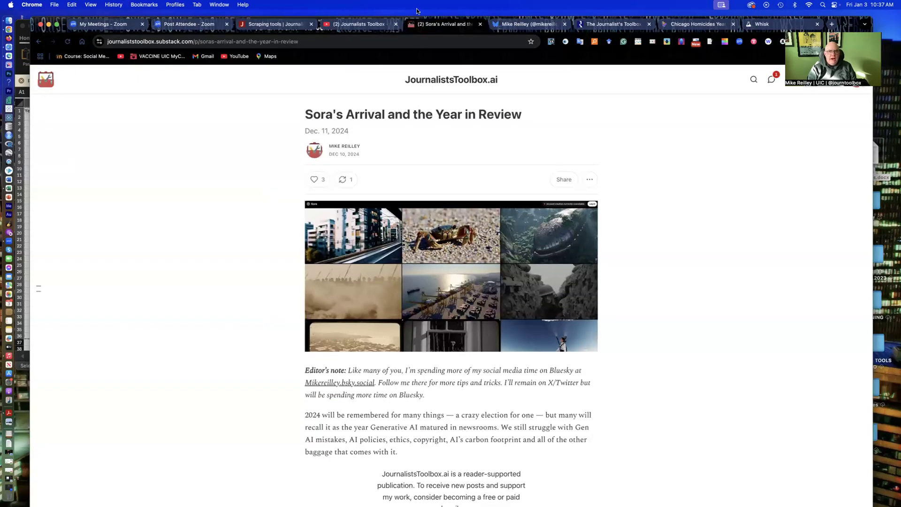
left_click(504, 25)
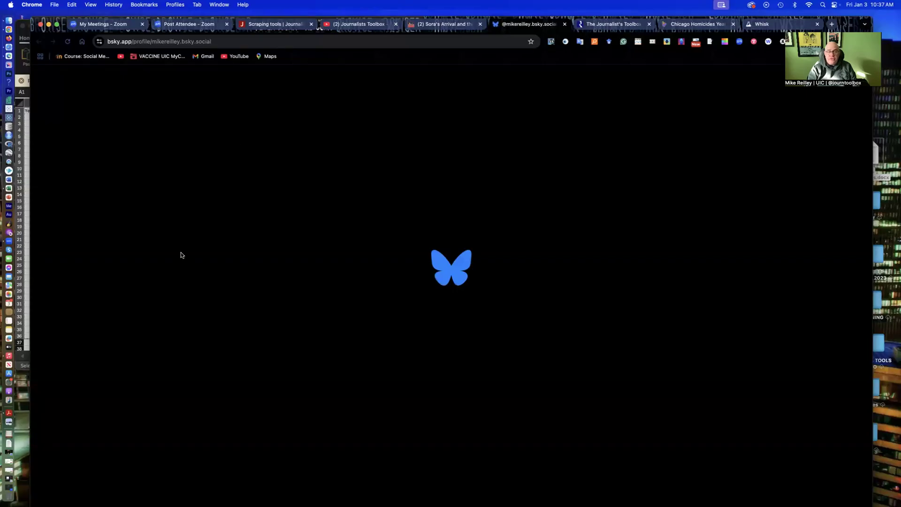
Resubmit the profile's web address so the Bluesky profile with the pinned starter pack loads.
left_click(224, 42)
left_click(222, 41)
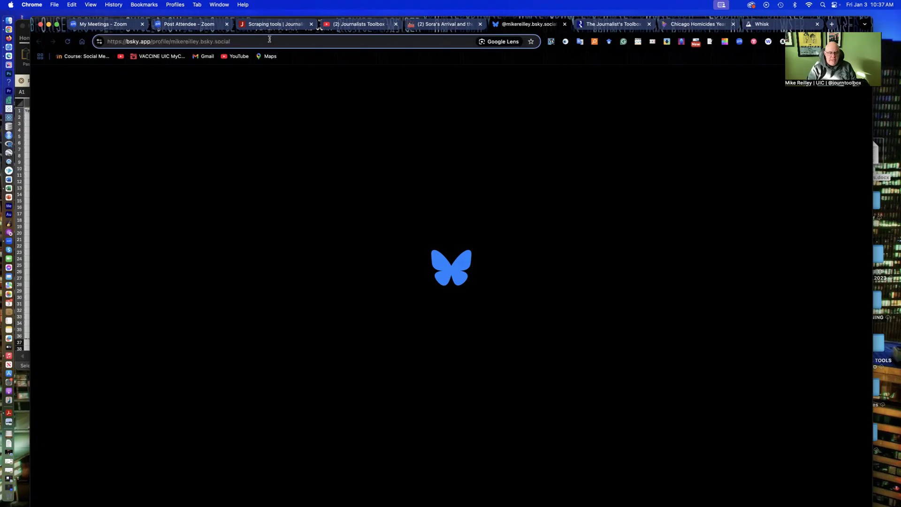
key("Return")
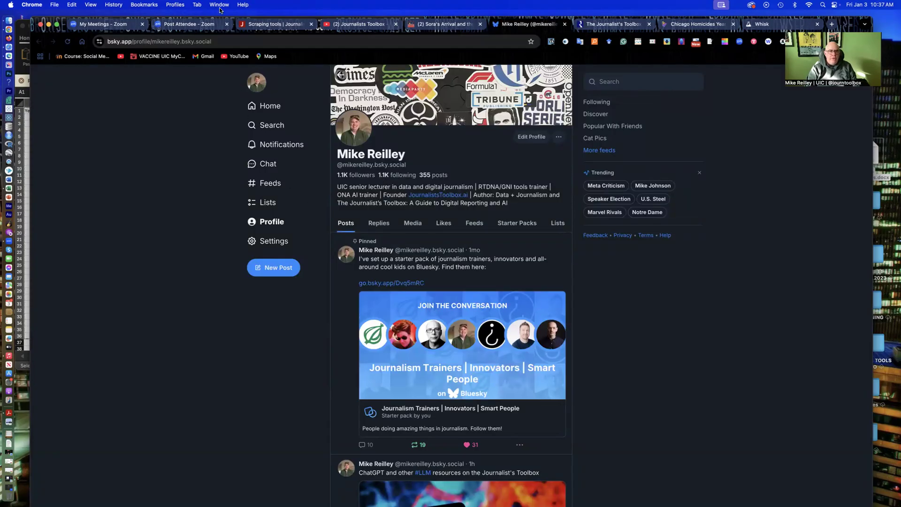
Bring back the Scraping Tools page, scroll to its Engage links like Newsletter, and return to top.
left_click(276, 25)
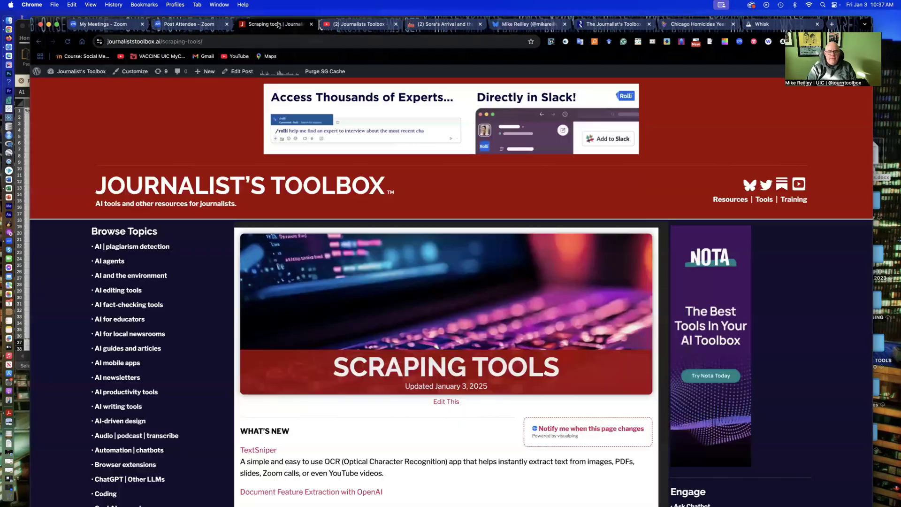
scroll(616, 335, "down", 5)
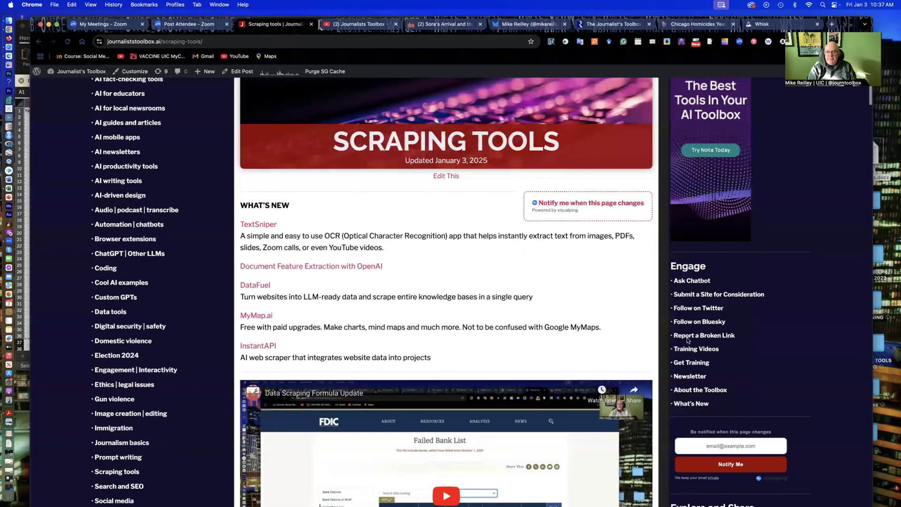
scroll(689, 310, "down", 1)
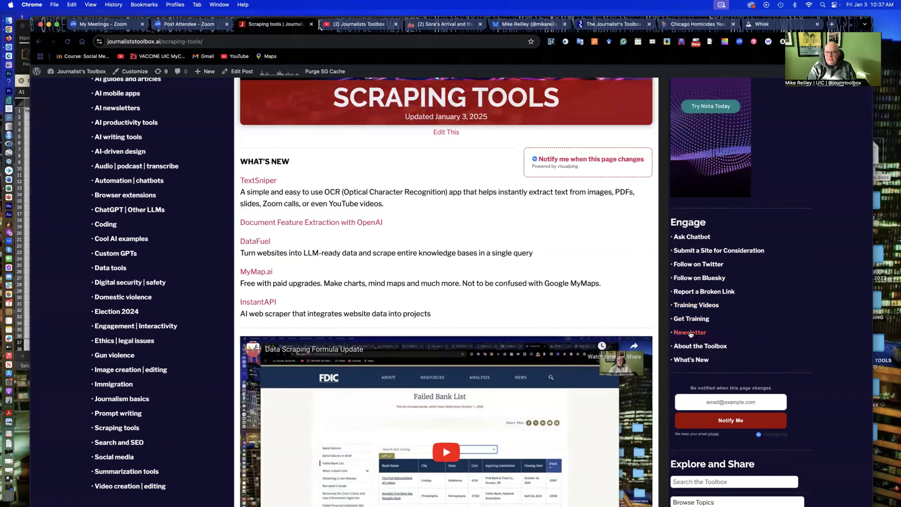
scroll(535, 278, "up", 1)
scroll(536, 279, "up", 6)
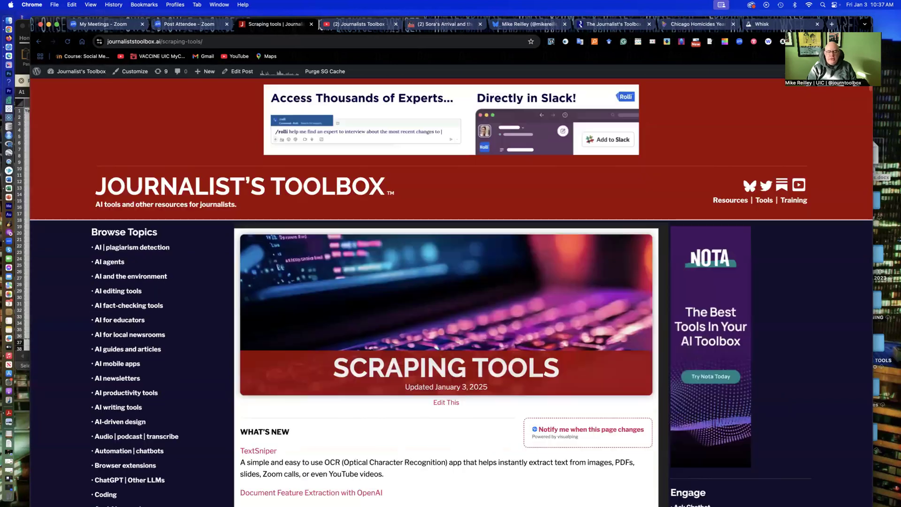